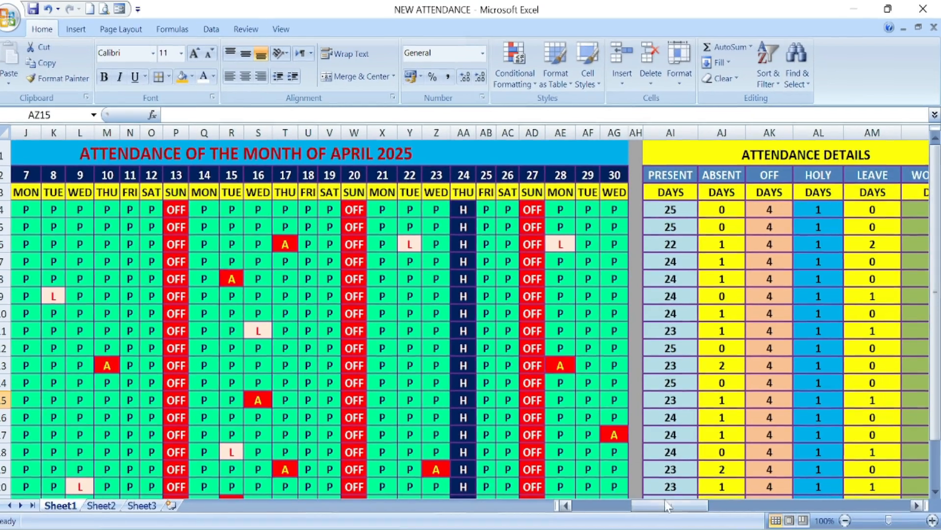
Step: Examine the April 2025 attendance grid, the working-days formulas, and the salary, deduction and net salary columns
left_click_drag(673, 506, 610, 506)
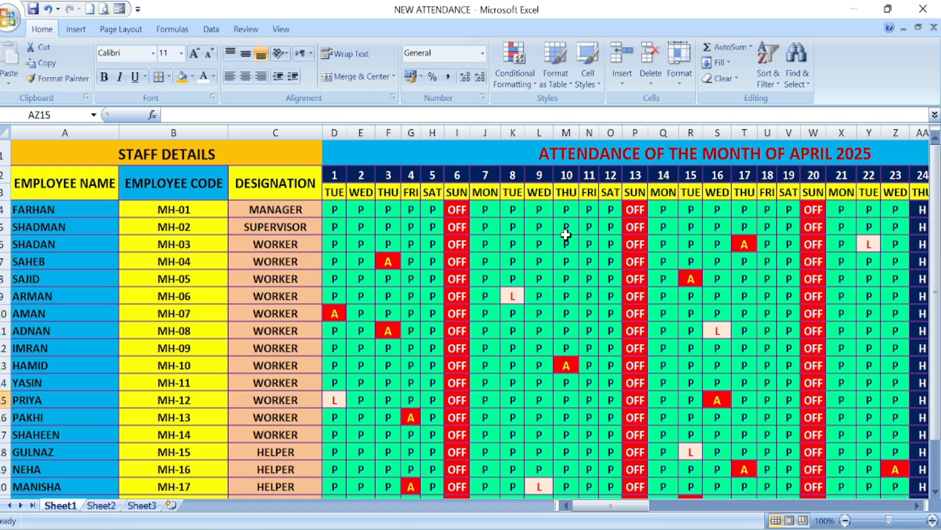
left_click_drag(917, 506, 918, 507)
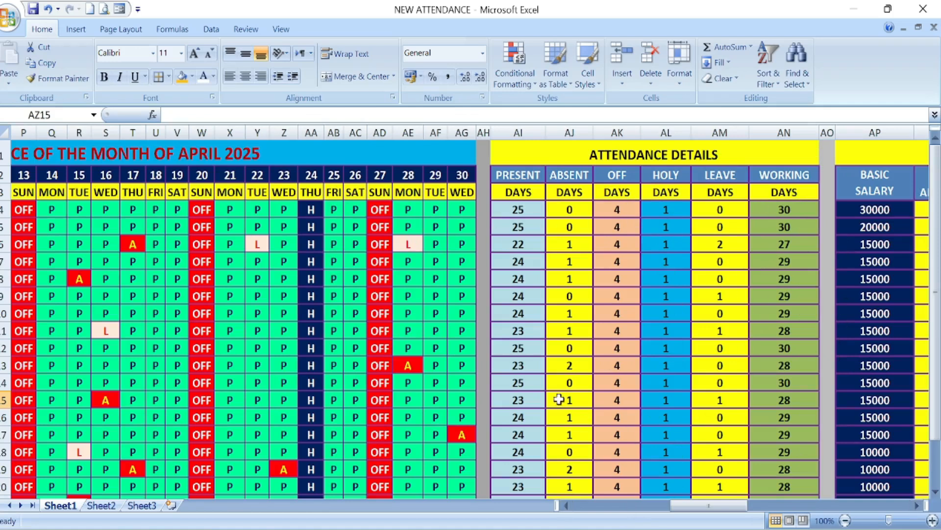
left_click(783, 209)
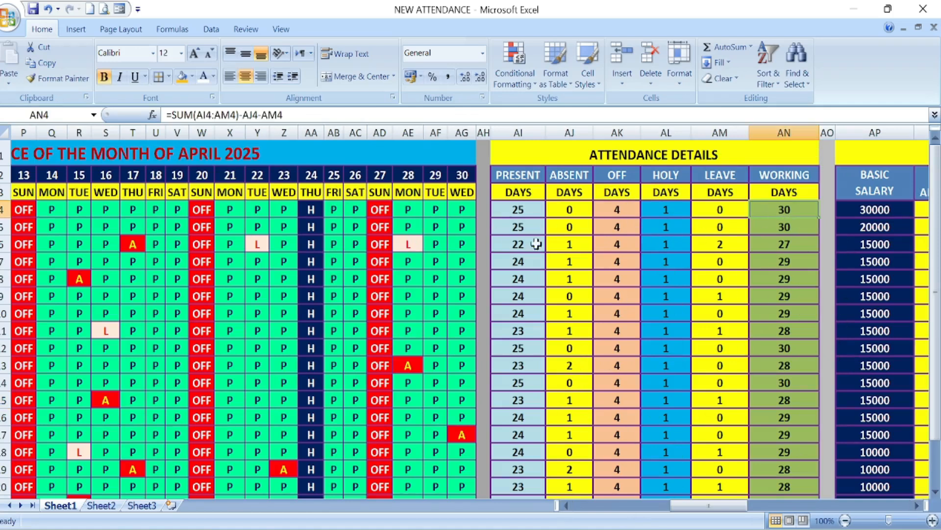
key("Down")
key("Down")
key("Down")
key("Down")
key("Down")
key("Down")
key("Down")
key("Down")
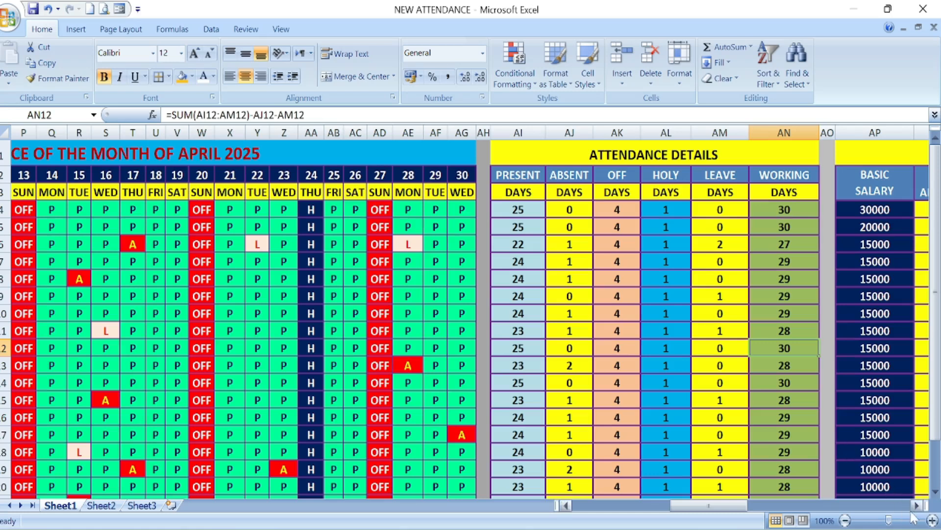
left_click_drag(915, 509, 915, 509)
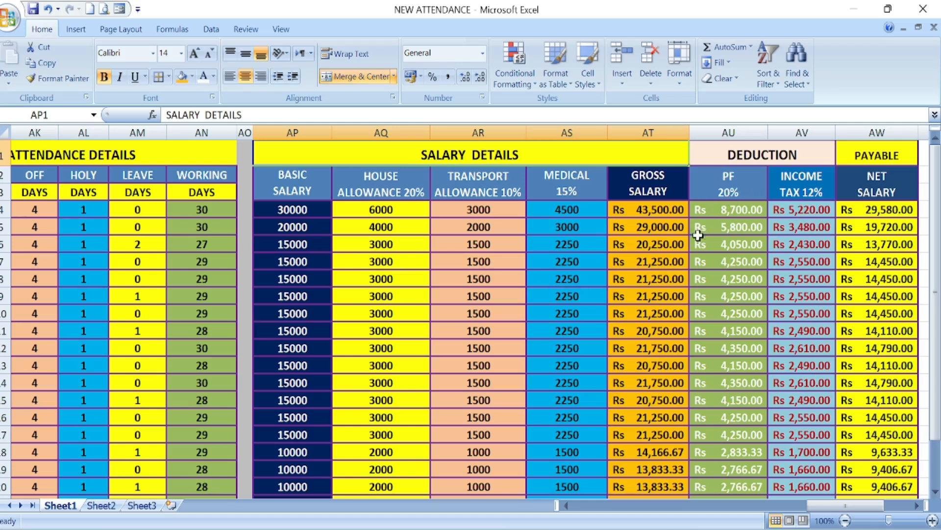
left_click(917, 506)
left_click(917, 505)
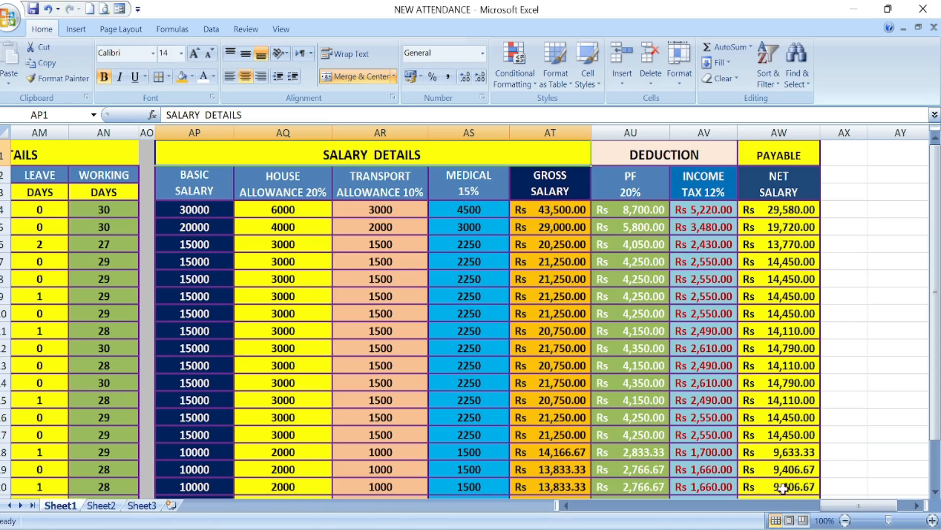
Step: Clear the employee rows of the attendance details (AI4:AN23) and of the salary, deduction and payable columns (AP4:AW23)
left_click_drag(853, 508, 750, 516)
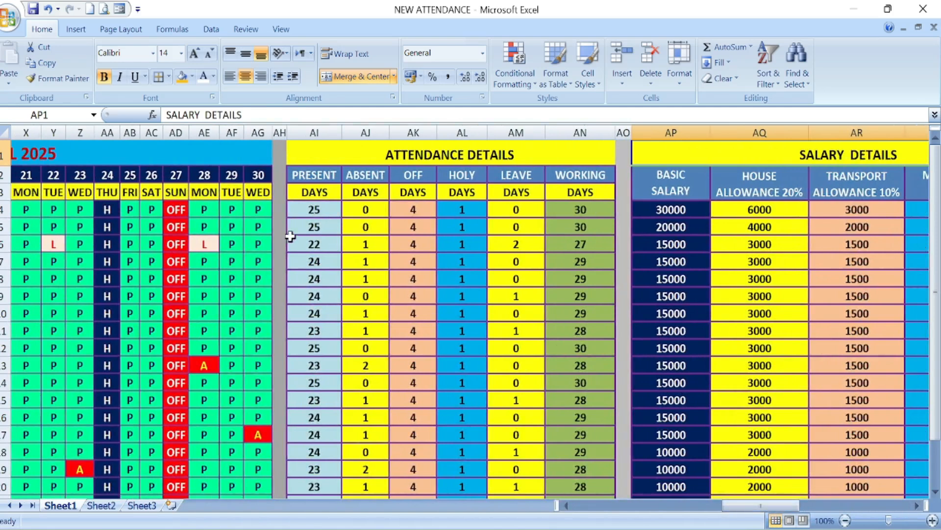
left_click_drag(313, 209, 555, 462)
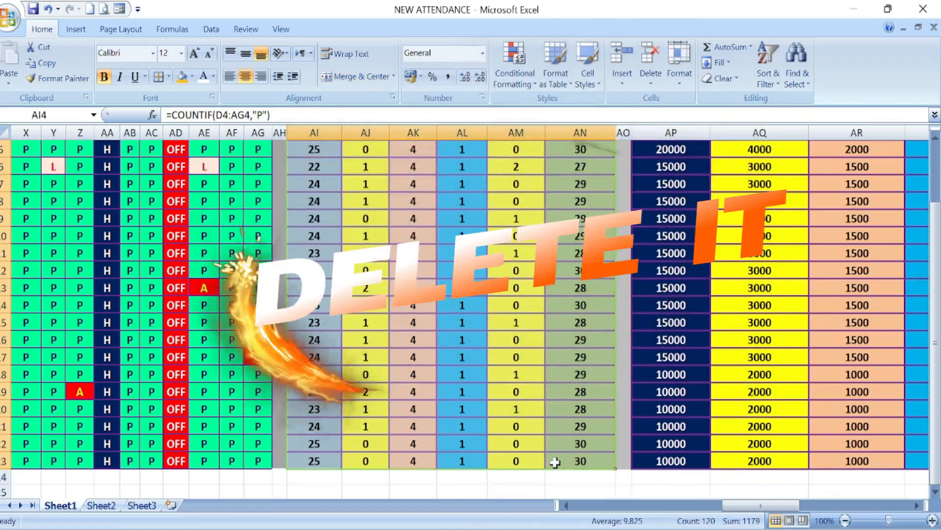
key("Delete")
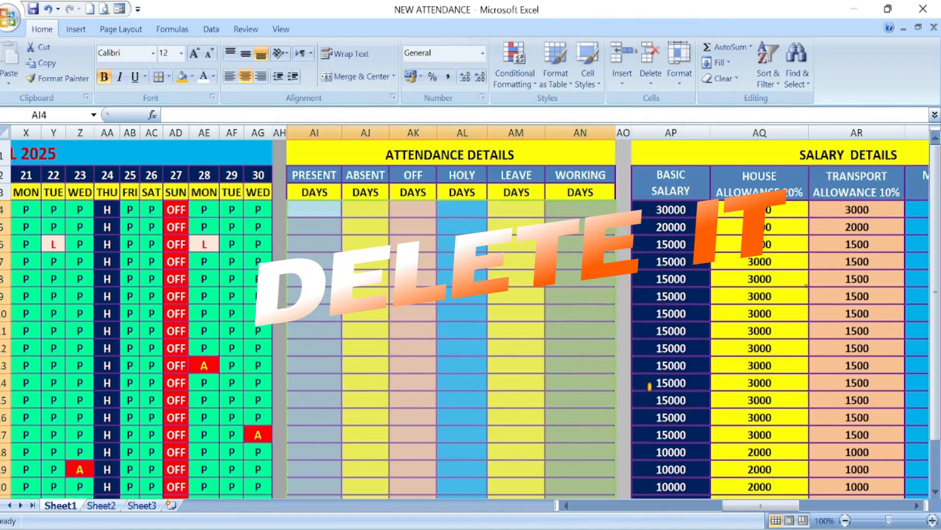
left_click_drag(672, 208, 893, 480)
key("Delete")
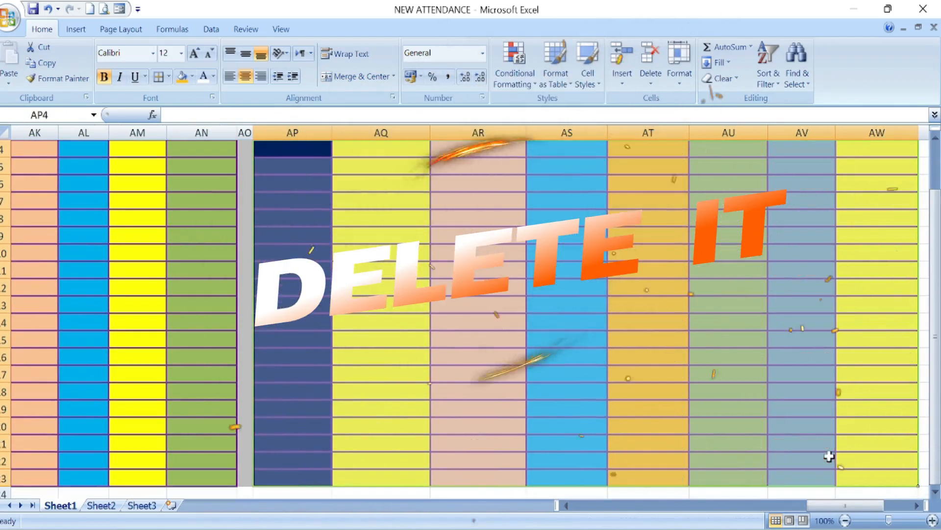
Step: Enter =COUNTIF(D4:AG4,"P") in AI4 to count the first employee's present days
left_click_drag(817, 505, 726, 507)
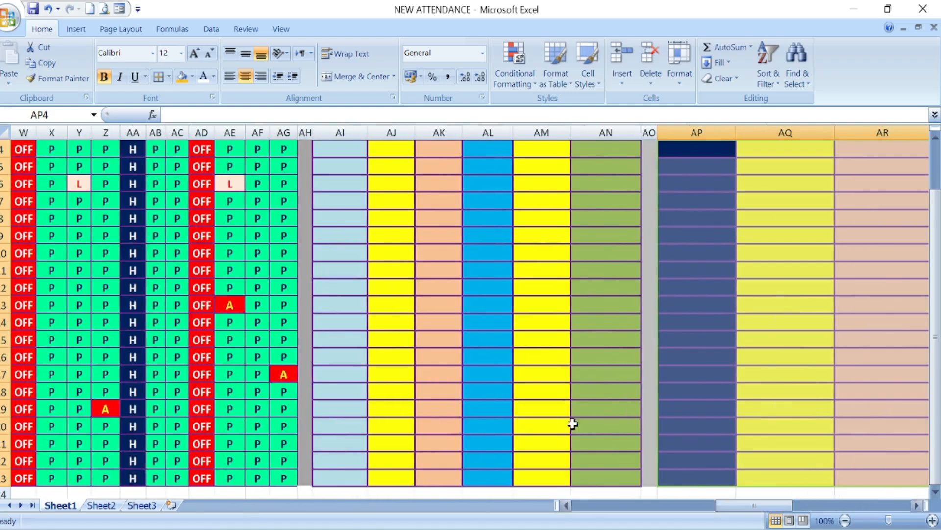
left_click(483, 324)
scroll(432, 304, "up", 1)
left_click(342, 211)
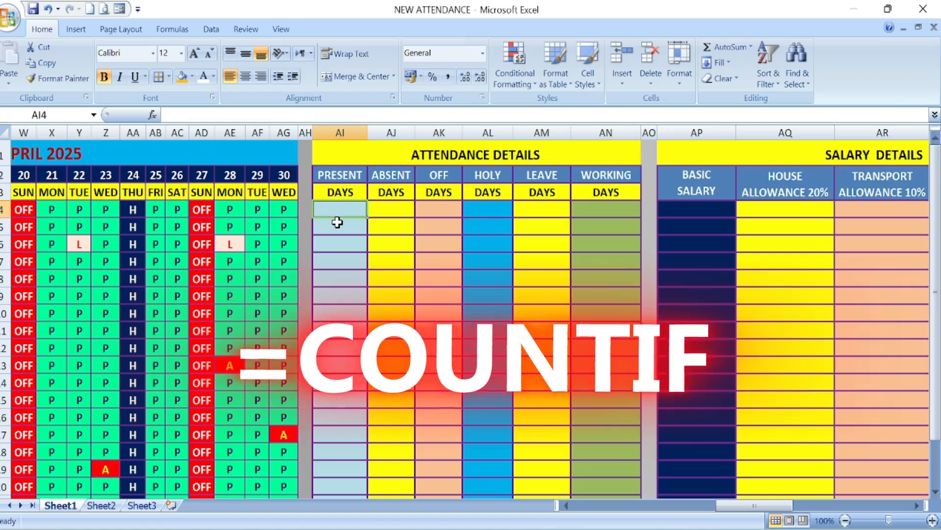
type("=")
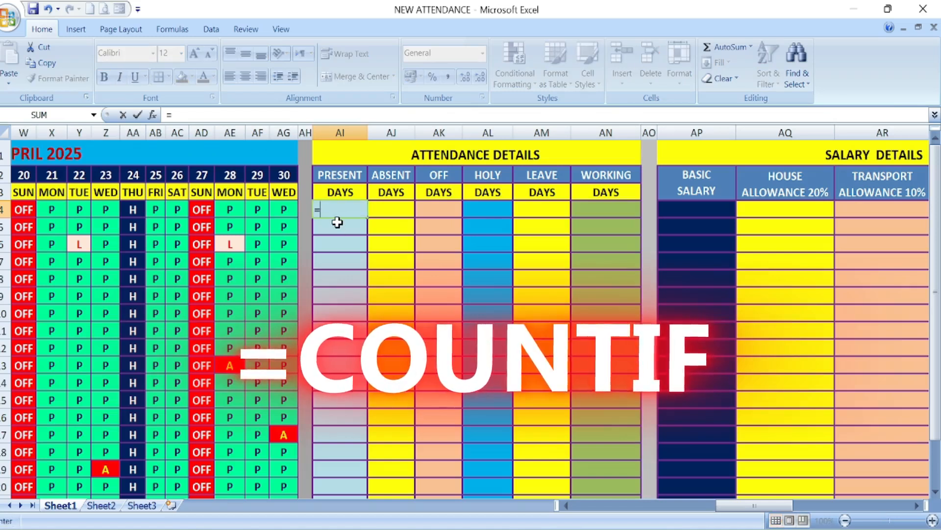
type("COUN")
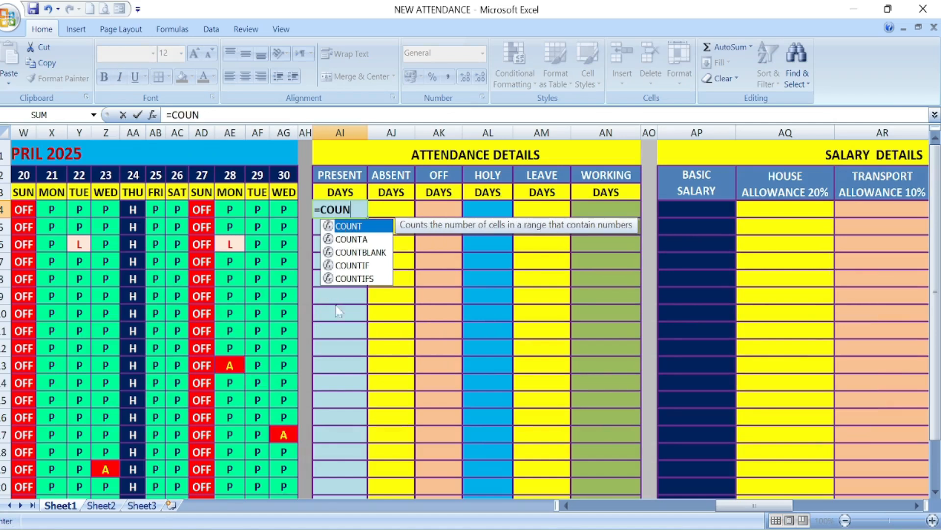
left_click(348, 265)
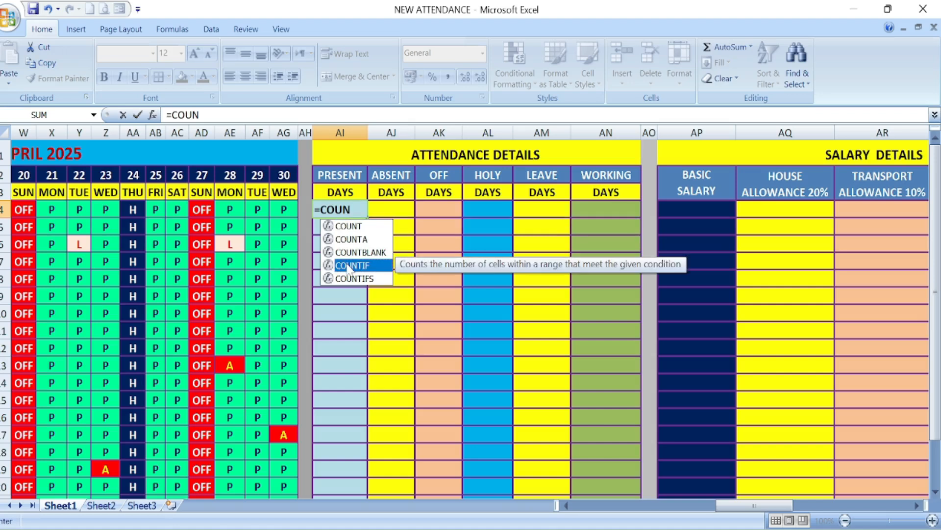
double_click(348, 265)
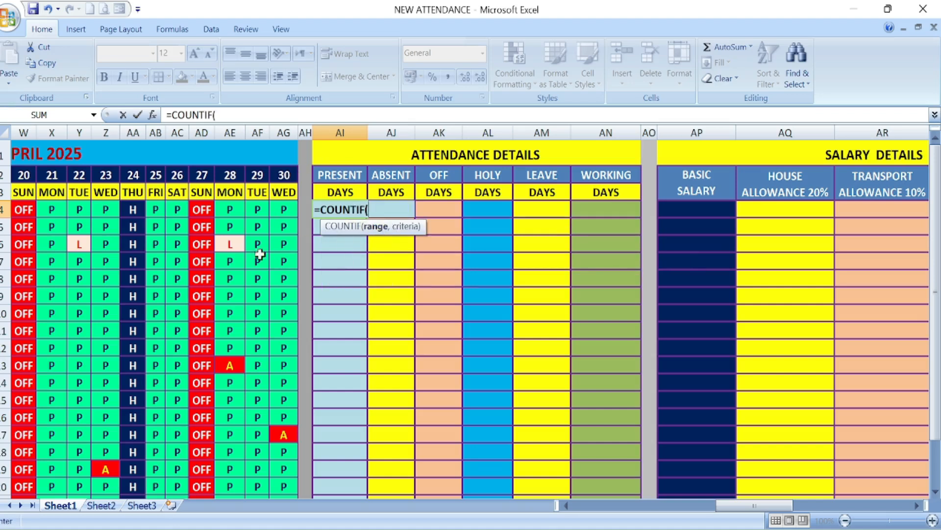
left_click(287, 209)
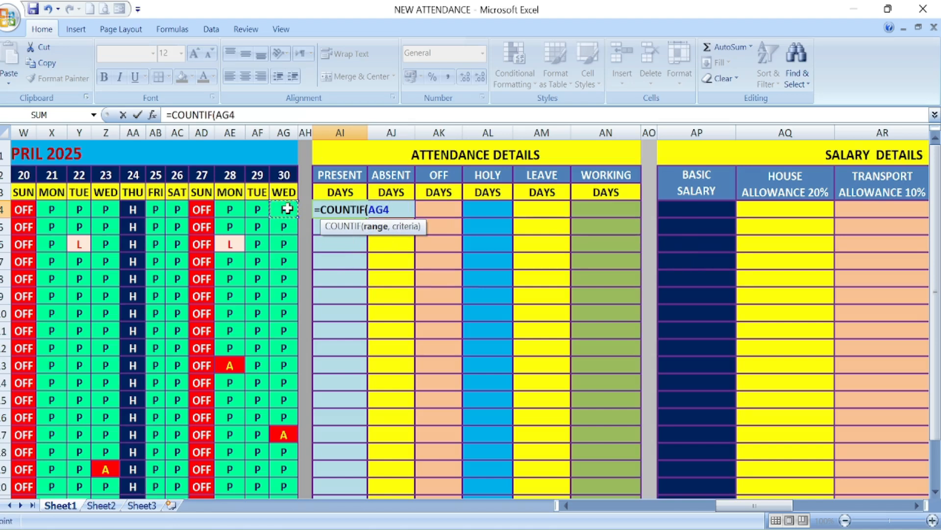
left_click_drag(281, 208, 335, 209)
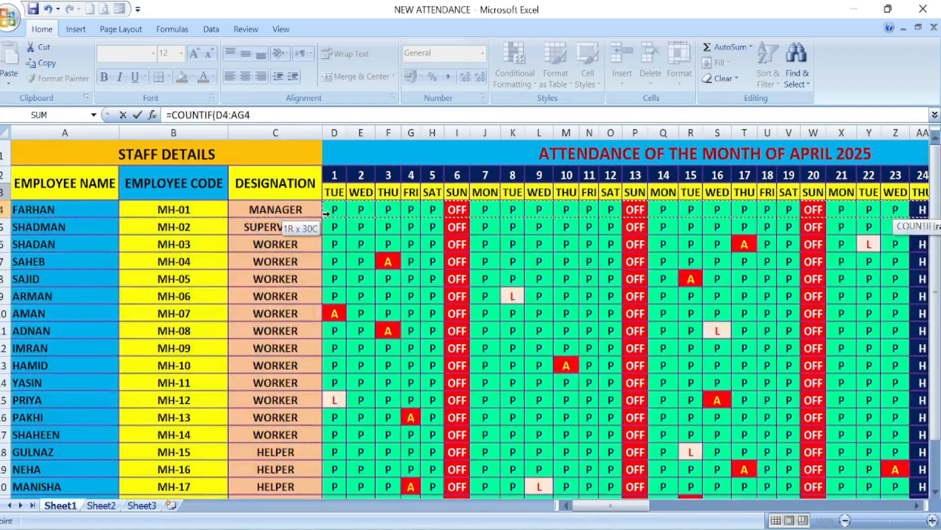
scroll(483, 457, "right", 10)
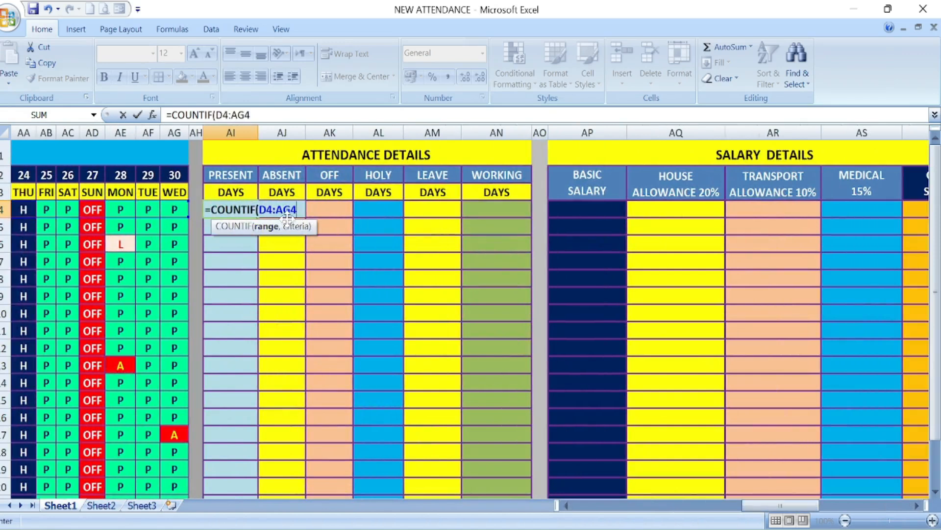
type(",")
type("\"P")
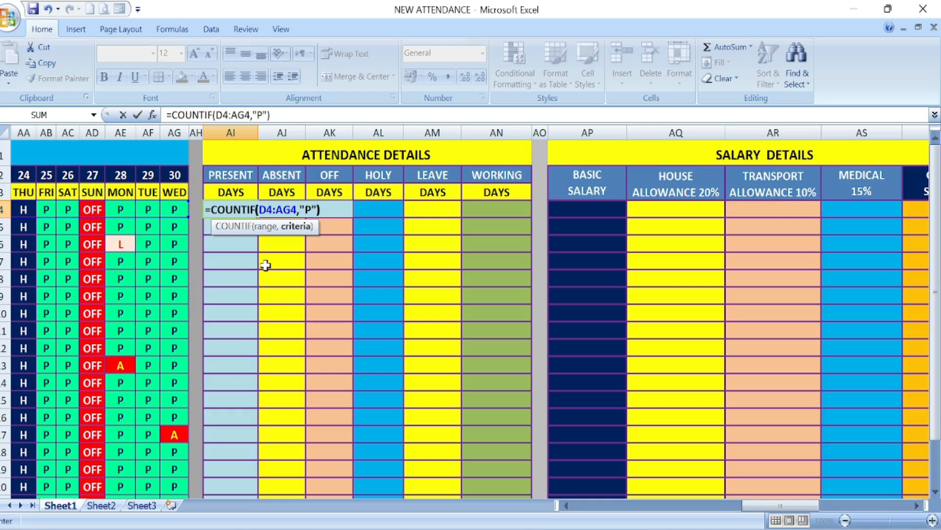
key("Return")
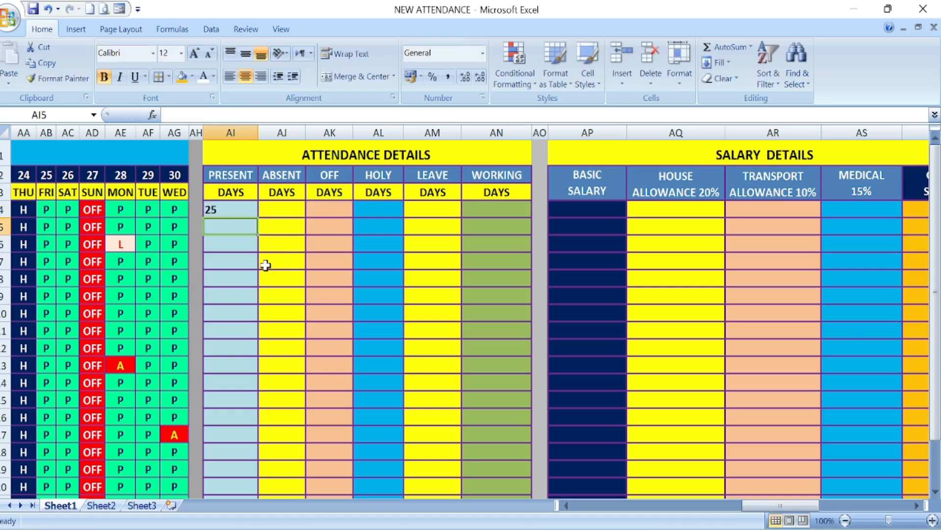
Step: Fill the present-days formula from AI4 down to AI23 and centre the values
left_click(228, 211)
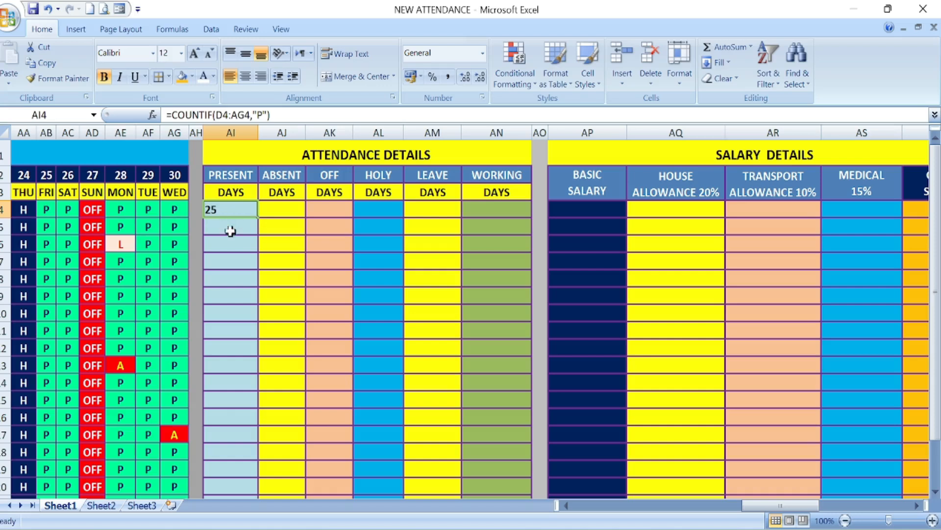
left_click_drag(258, 217, 243, 485)
scroll(214, 325, "up", 1)
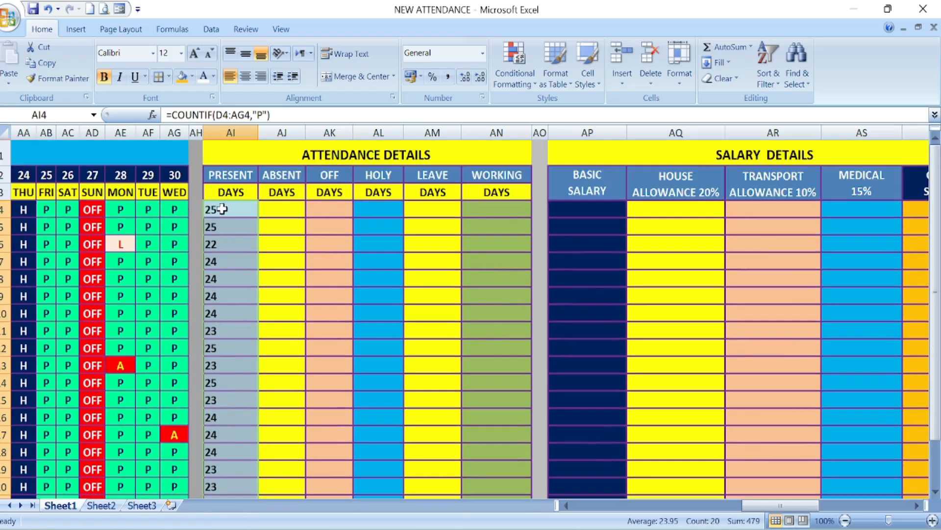
left_click(245, 76)
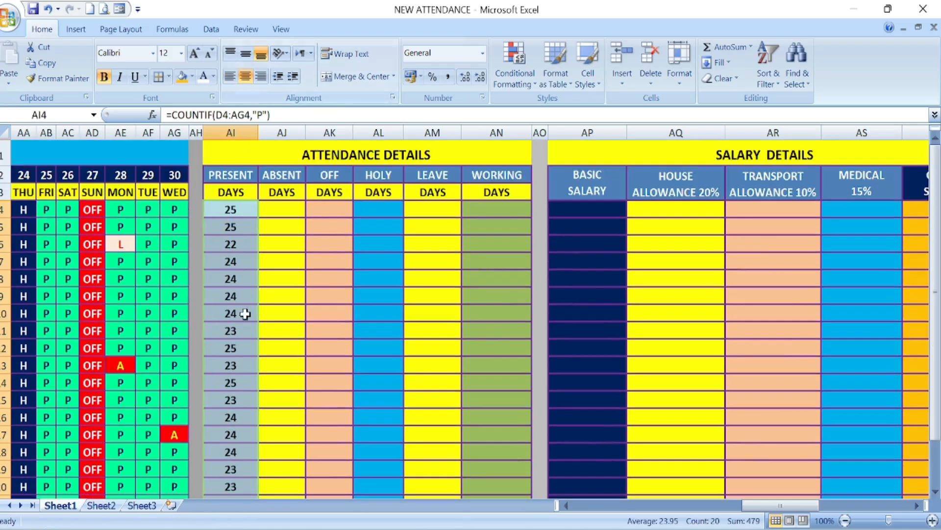
left_click(230, 213)
left_click(236, 243)
Step: Enter =COUNTIF(D4:AG4,"A") in AJ4 to count the first employee's absent days
left_click(281, 211)
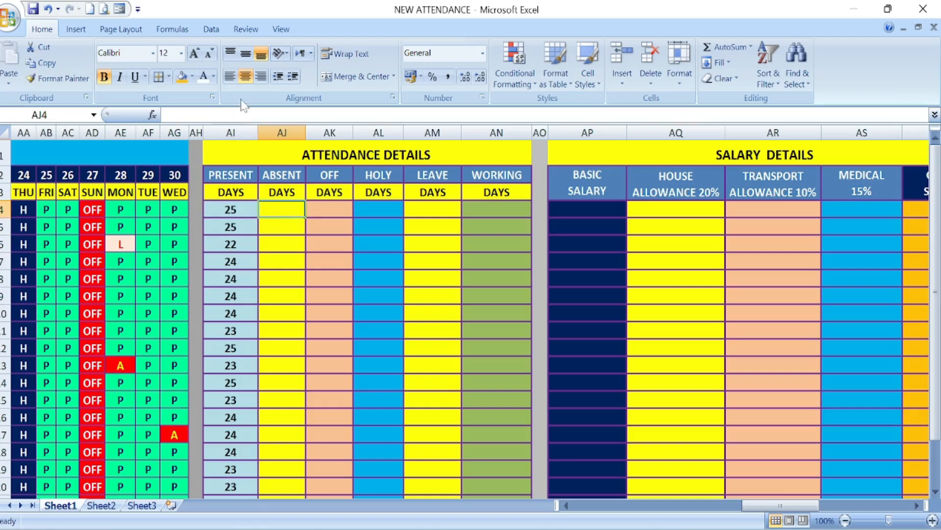
type("=")
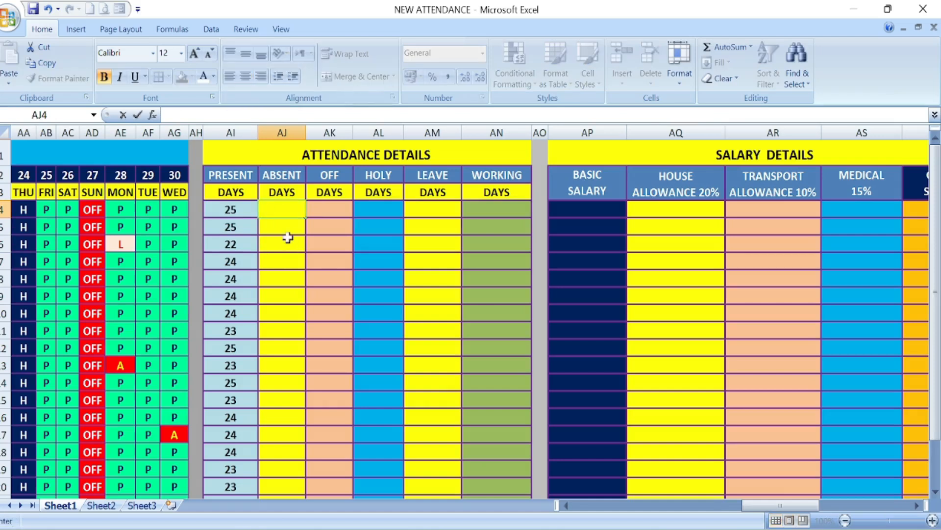
type("=COU")
double_click(299, 265)
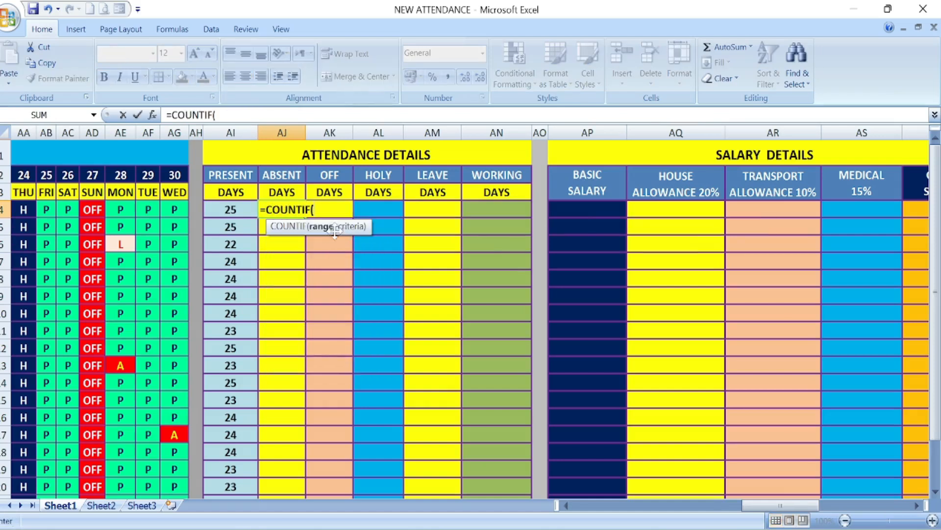
left_click_drag(174, 210, 338, 209)
left_click_drag(611, 512, 820, 517)
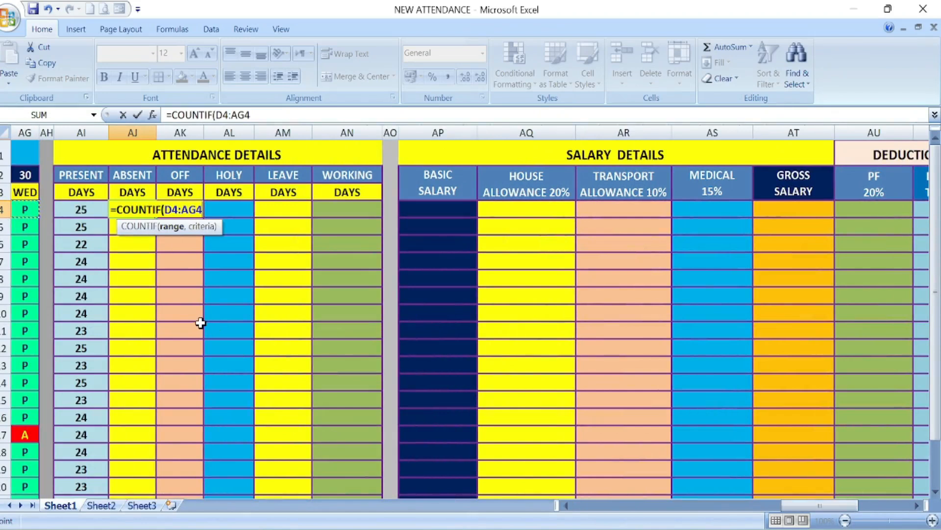
type(",")
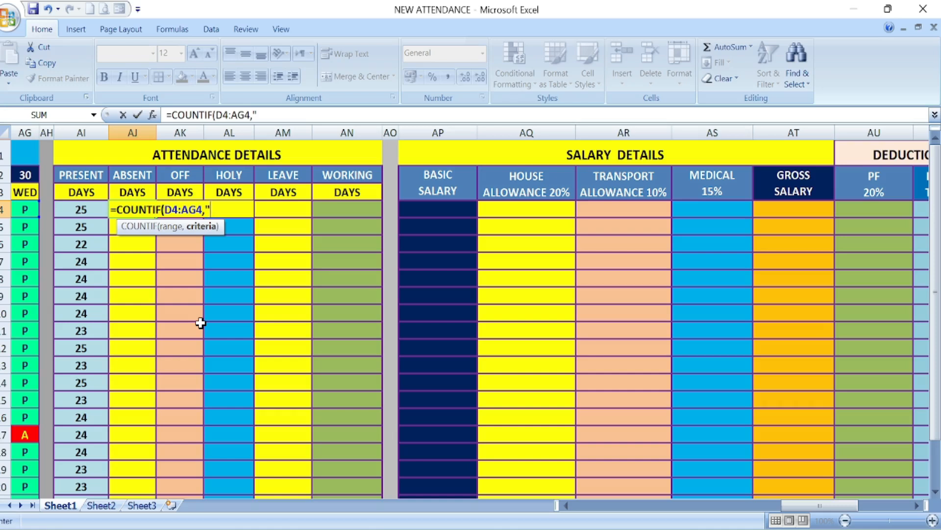
type("\"A\")")
key("Return")
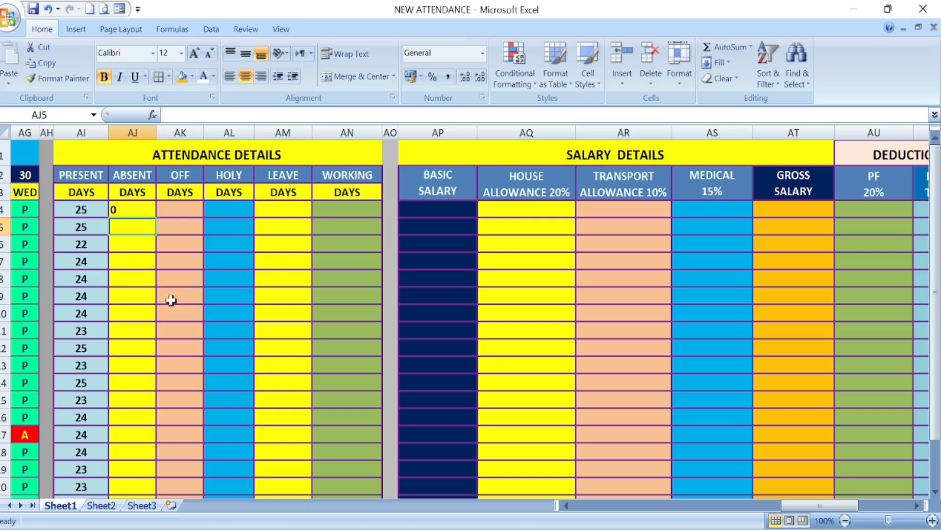
Step: Fill the absent-days formula from AJ4 down to AJ23 and centre the values
left_click(131, 210)
left_click_drag(155, 217, 140, 488)
scroll(140, 392, "up", 1)
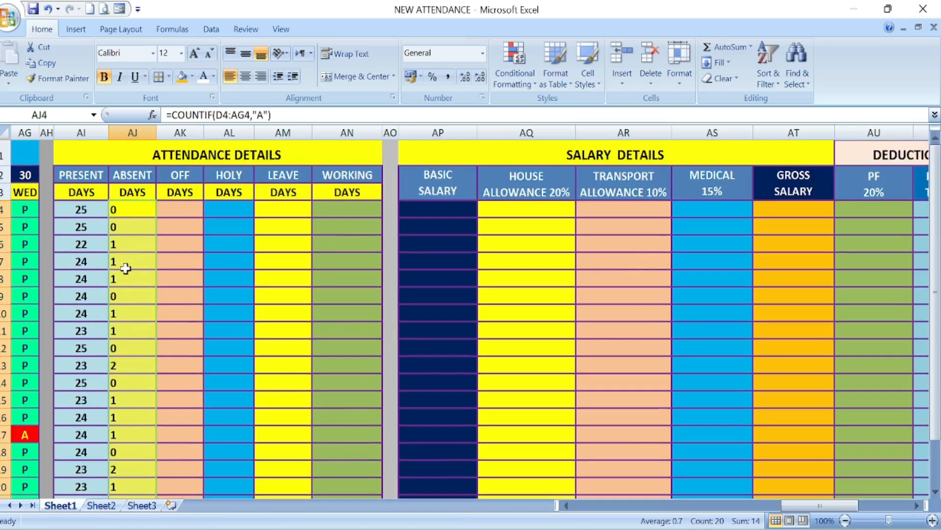
left_click(245, 76)
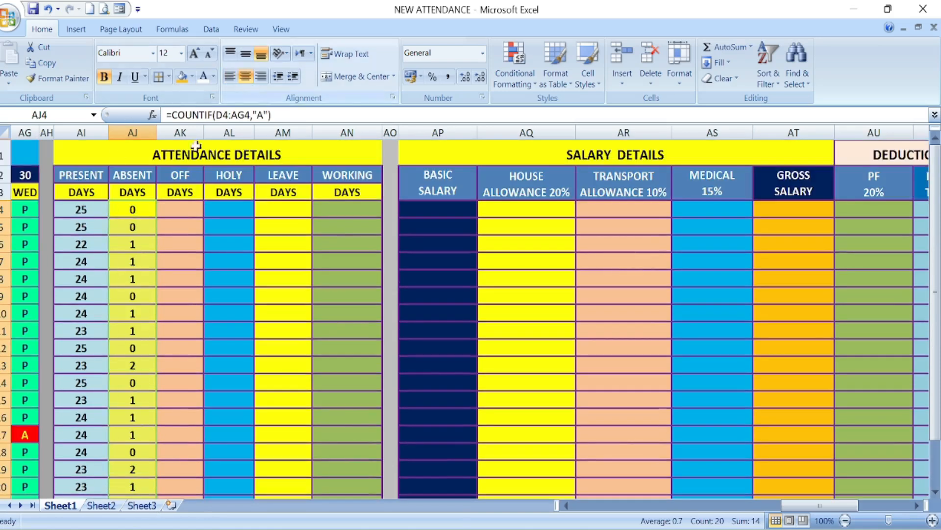
Step: Enter =COUNTIF(D4:AG4,"OFF") in AK4 to count the first employee's off days
left_click(177, 210)
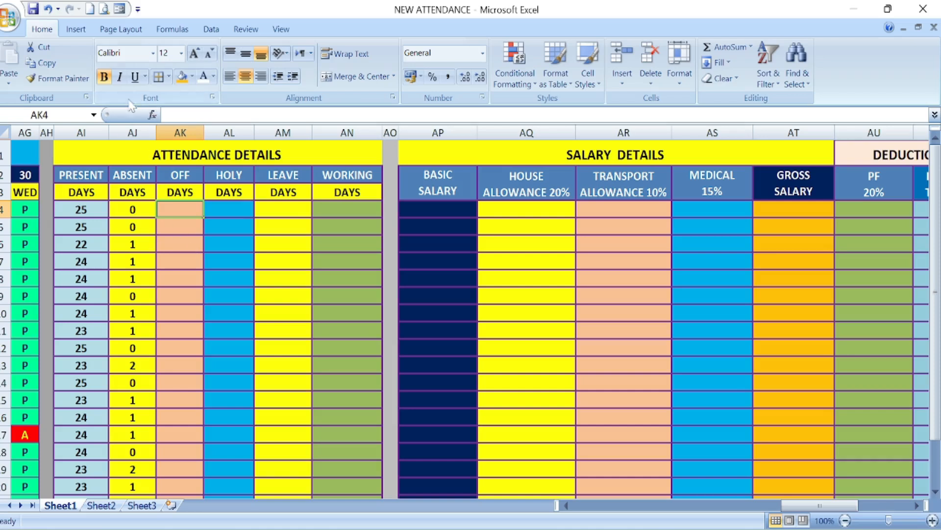
type("=COUNTIF(")
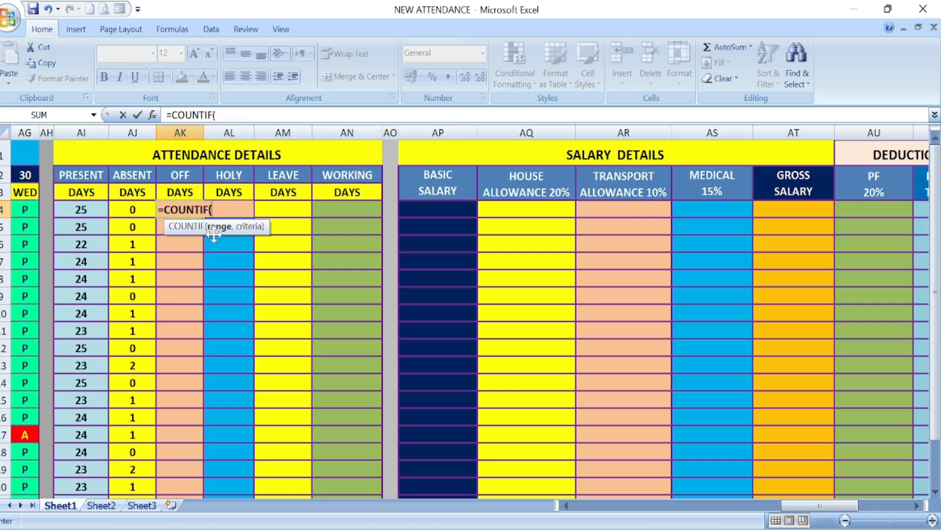
left_click(25, 208)
left_click_drag(25, 208, 345, 214)
type(",")
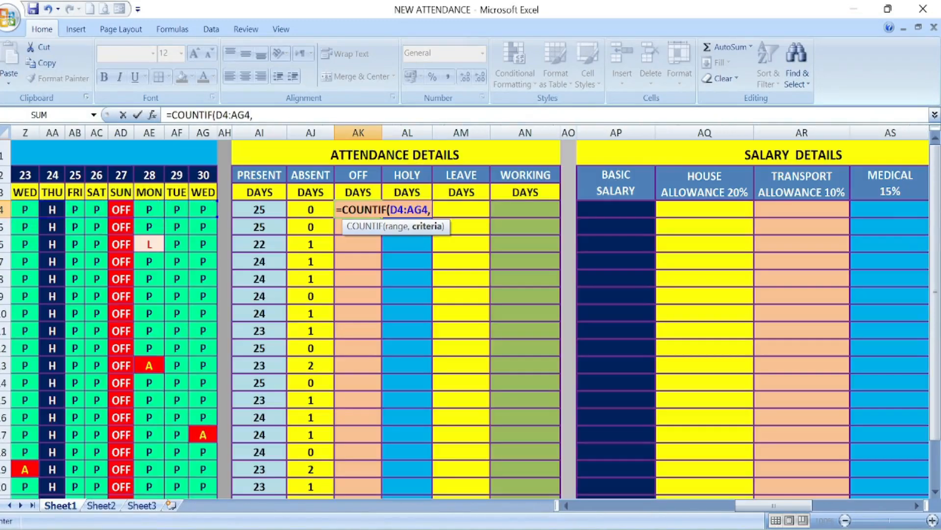
type("\"")
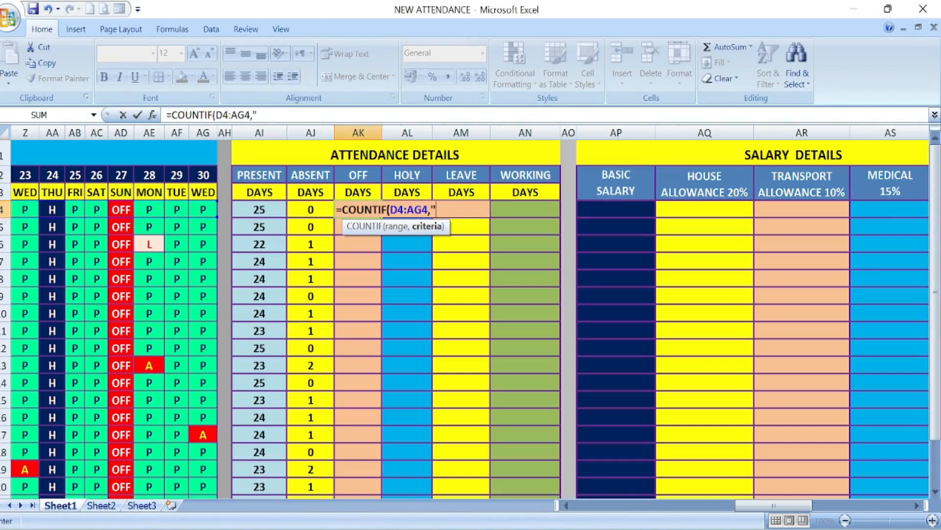
type("OFF\"")
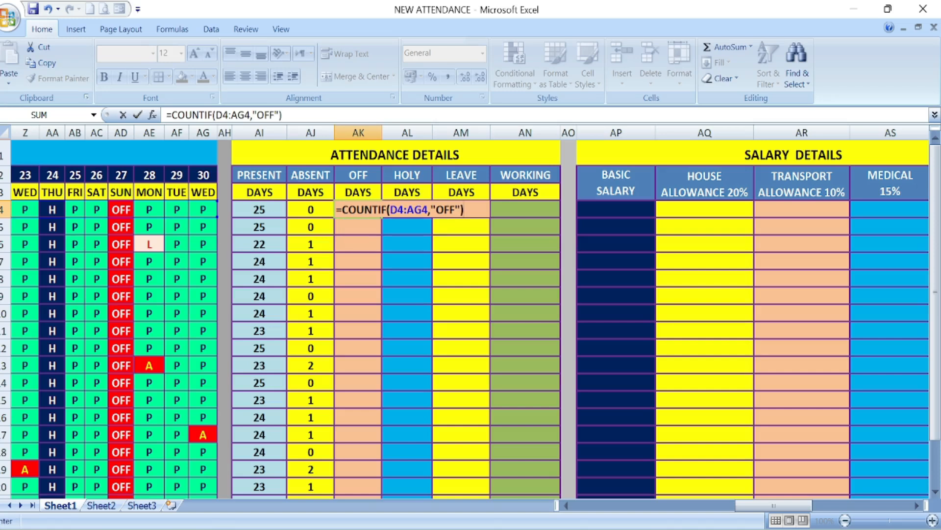
key("Return")
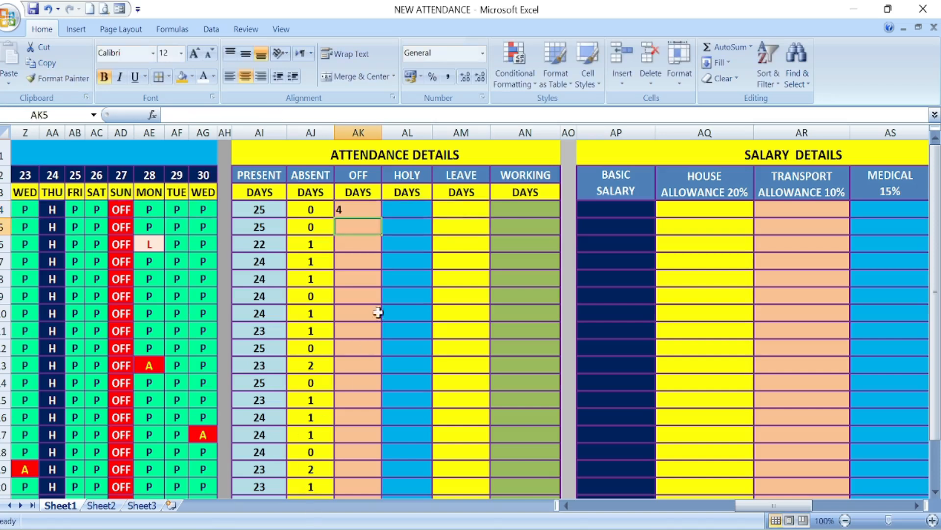
Step: Centre the off-days value in AK4 and fill its formula down to AK23
left_click(352, 212)
left_click(245, 76)
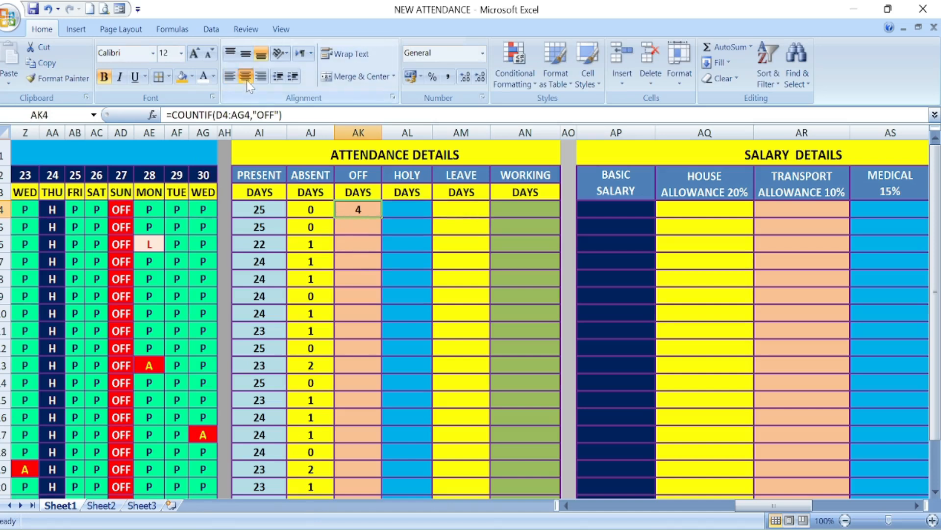
double_click(382, 218)
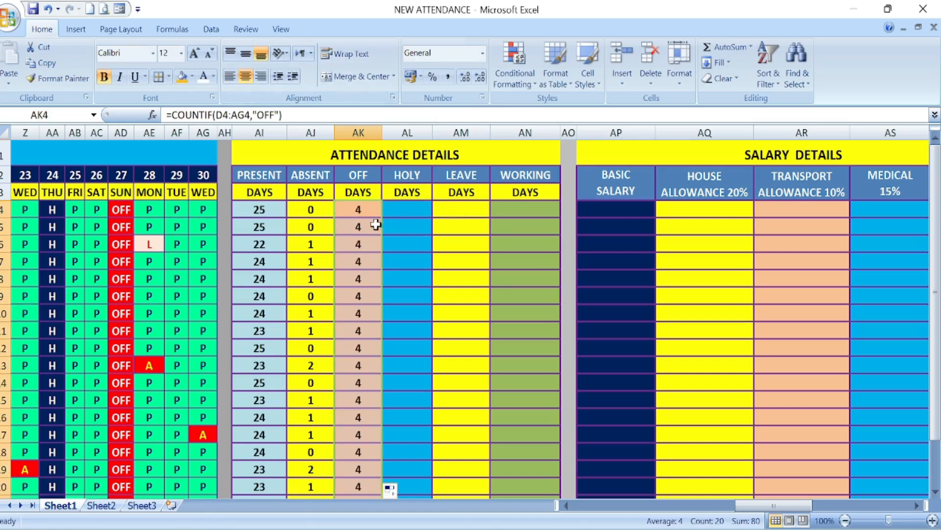
Step: Enter =COUNTIF(D4:AG4,"H") in AL4 to count holidays and fill the formula down to AL23
left_click(407, 210)
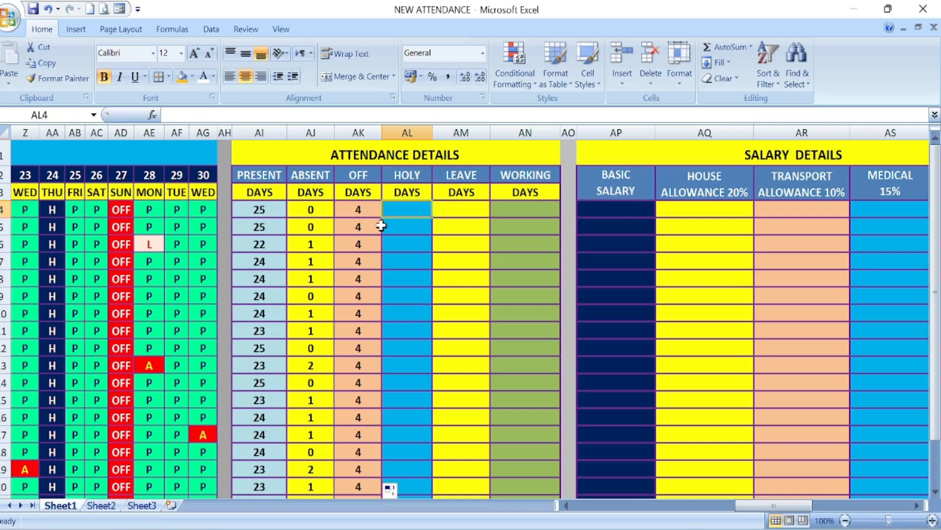
type("=C")
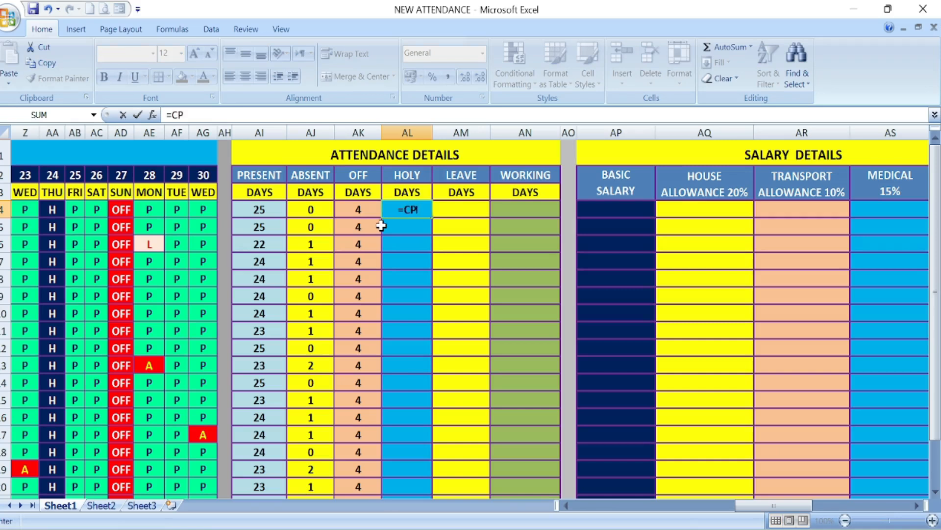
type("OUNTIF(")
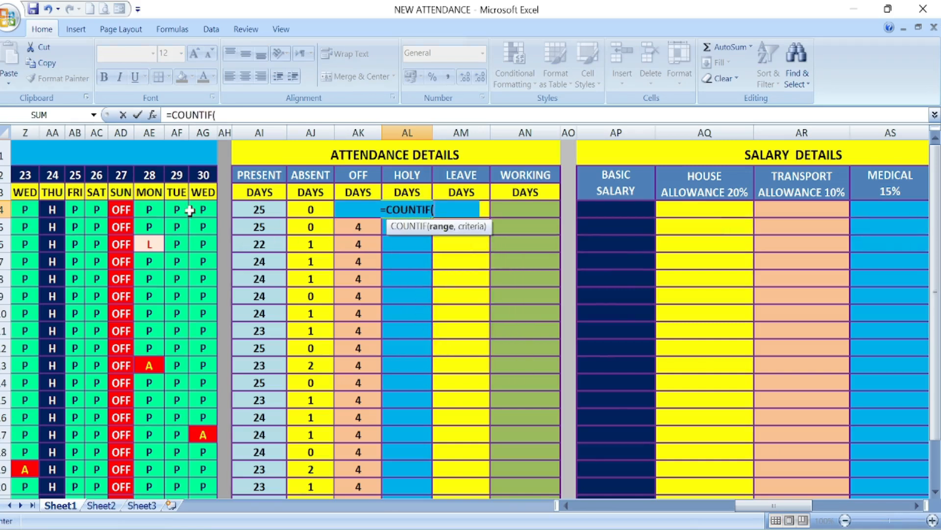
left_click_drag(203, 210, 336, 208)
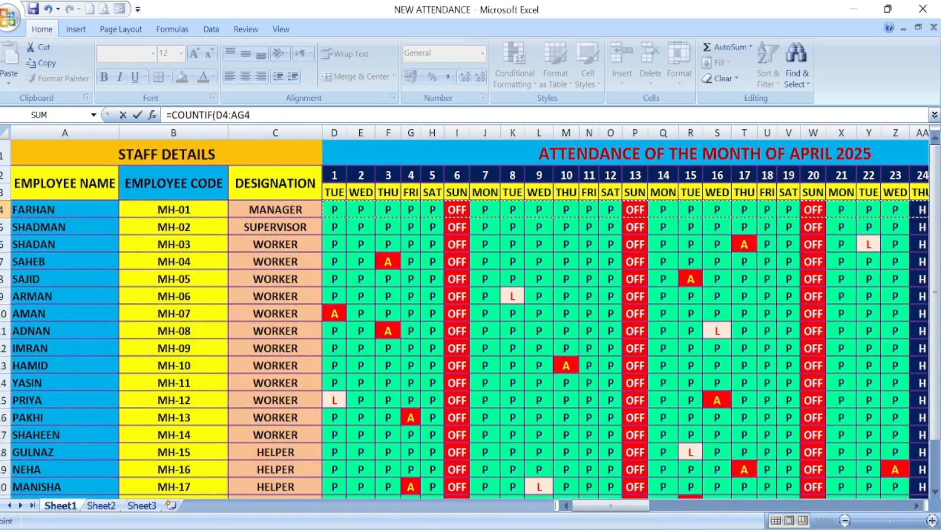
type(",\"")
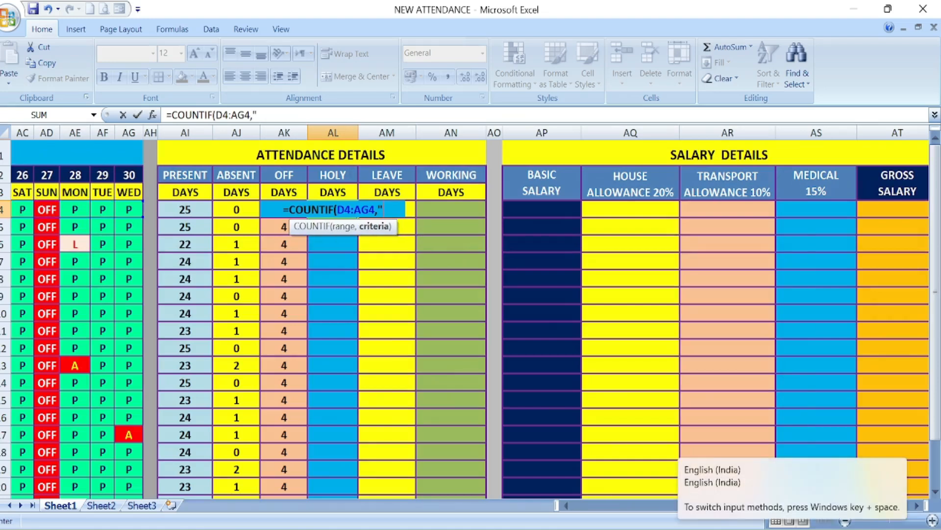
type("H")
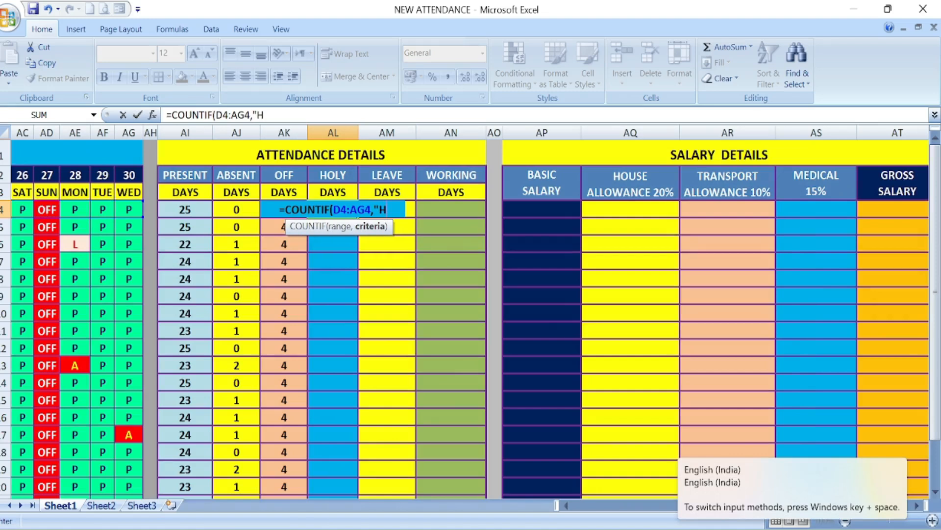
type("\"")
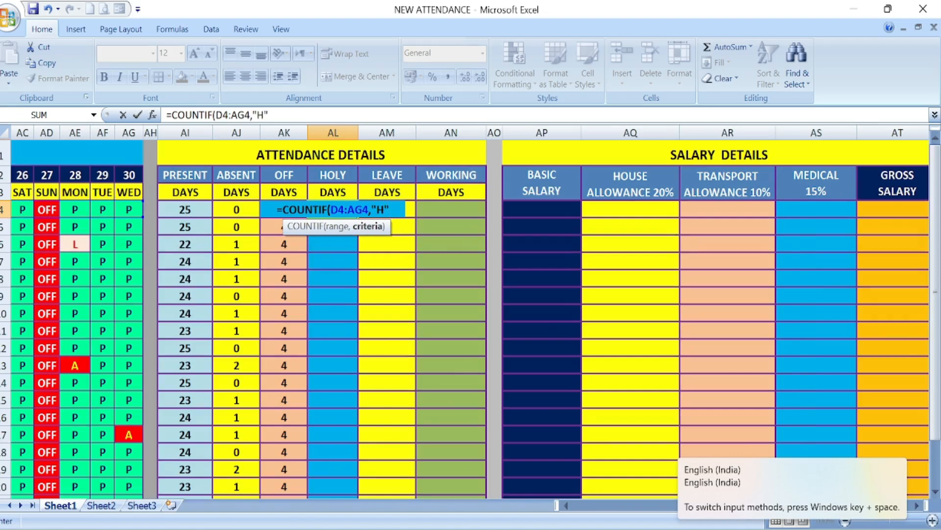
type(")")
key("Return")
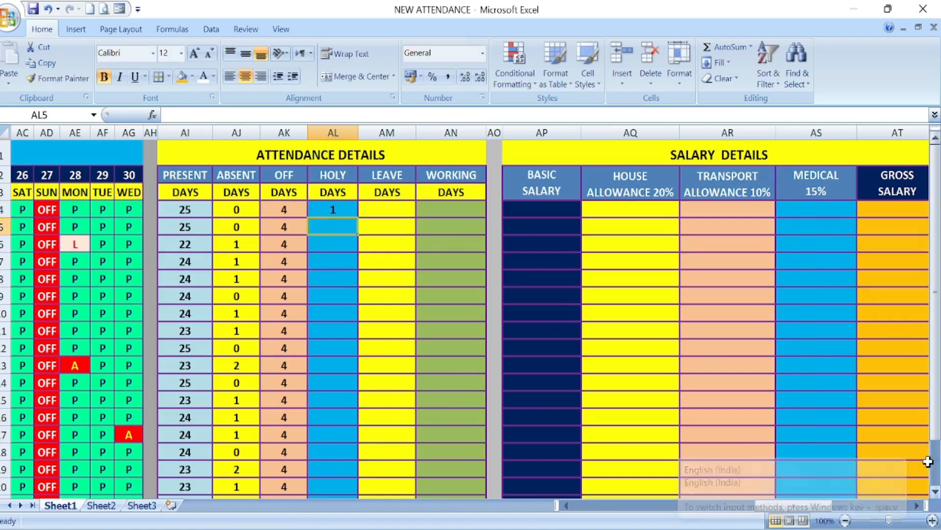
left_click(352, 214)
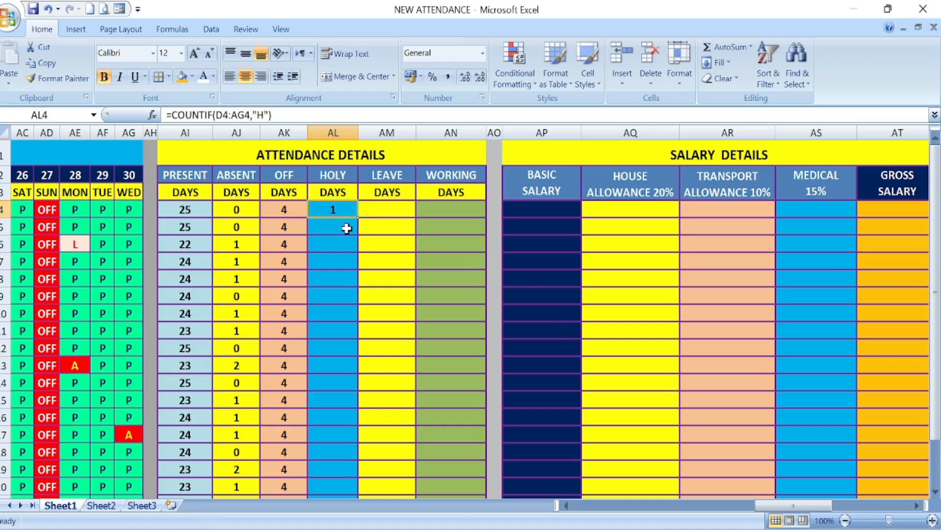
double_click(359, 220)
Step: Enter =COUNTIF(D4:AG4,"L") in AM4 to count the first employee's leave days
key("Right")
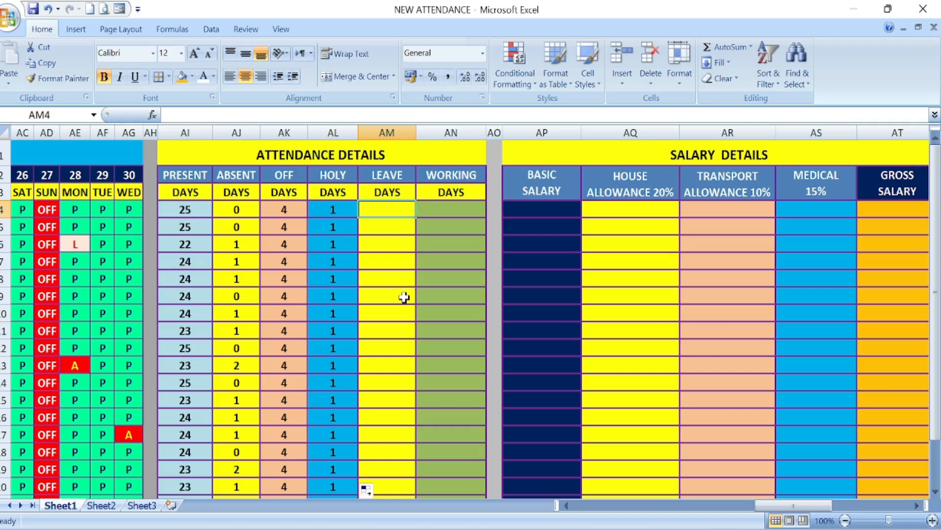
type("=COUNTIF(")
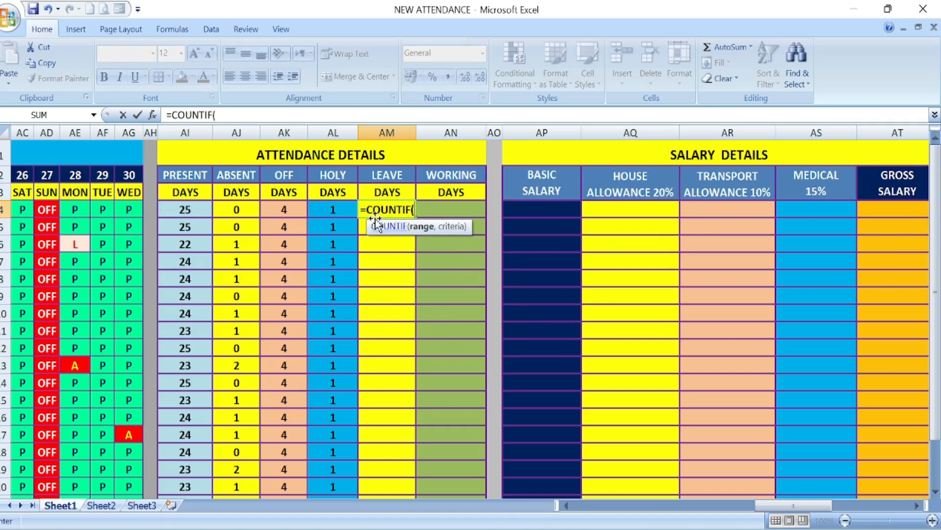
mouse_move(128, 210)
left_mouse_down()
mouse_move(6, 210)
mouse_move(128, 224)
left_mouse_up()
type(",")
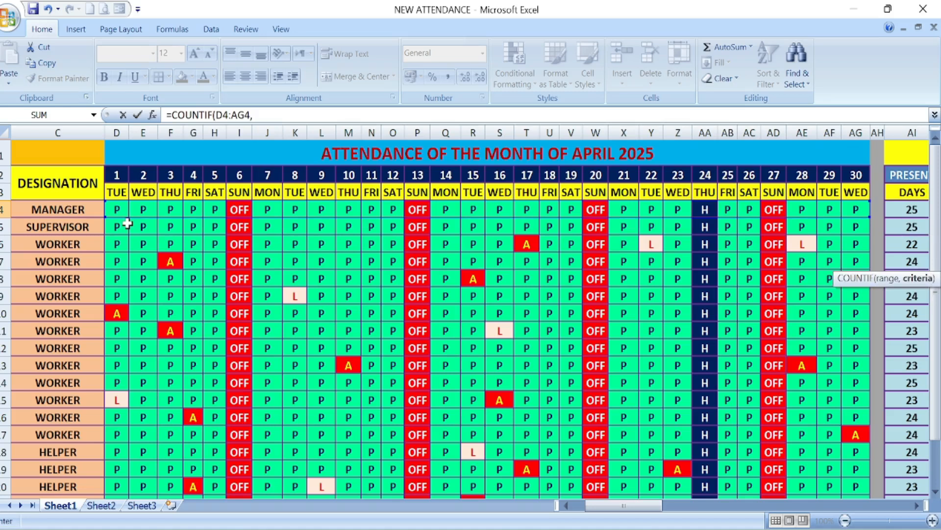
left_click(254, 115)
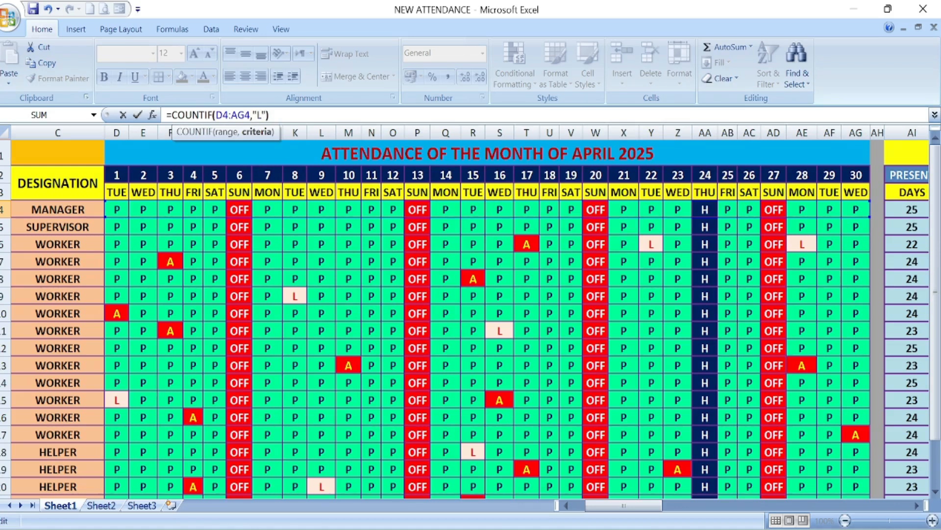
key("Return")
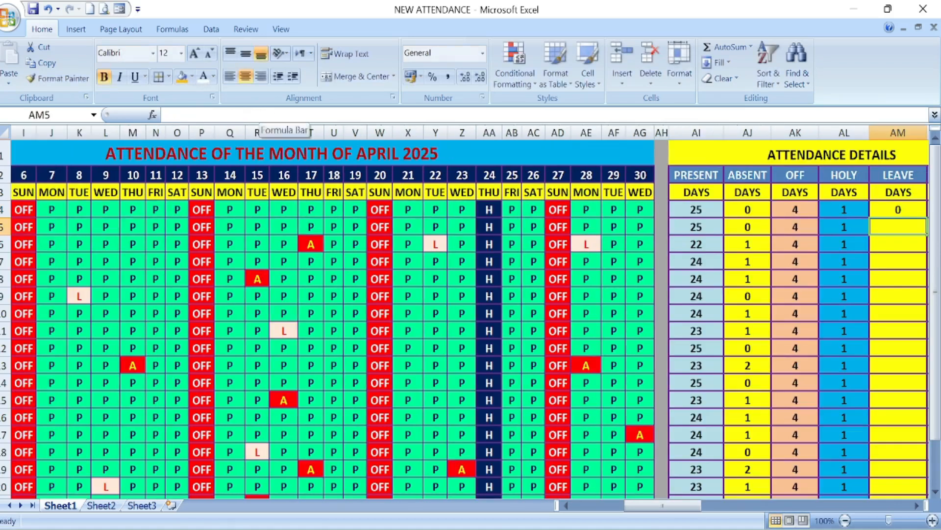
Step: Fill the leave-days formula from AM4 down to AM23 and check the copied formulas in AM6 and AM9
left_click(917, 505)
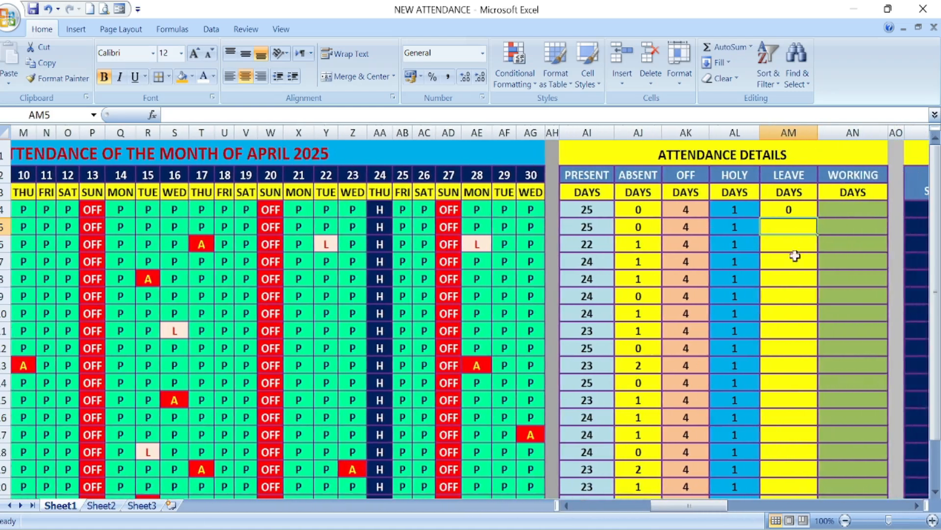
left_click(799, 206)
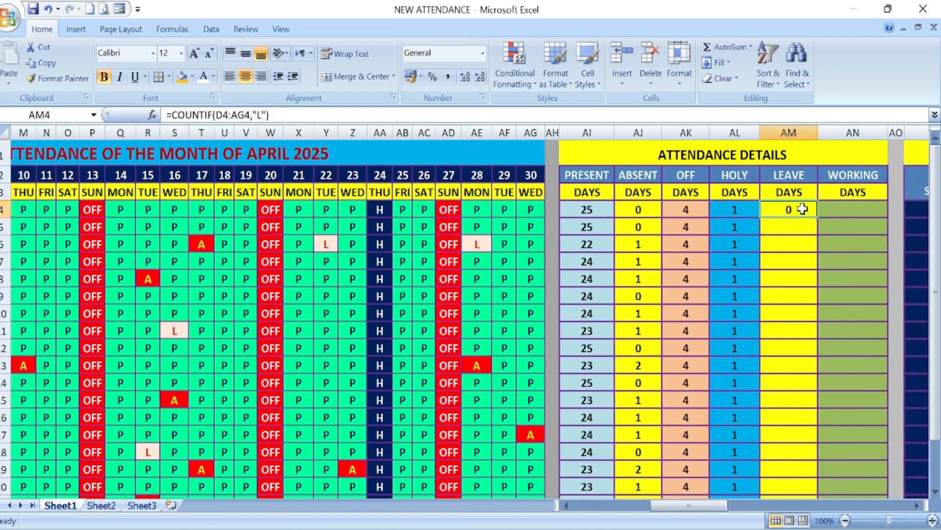
left_click_drag(818, 216, 800, 486)
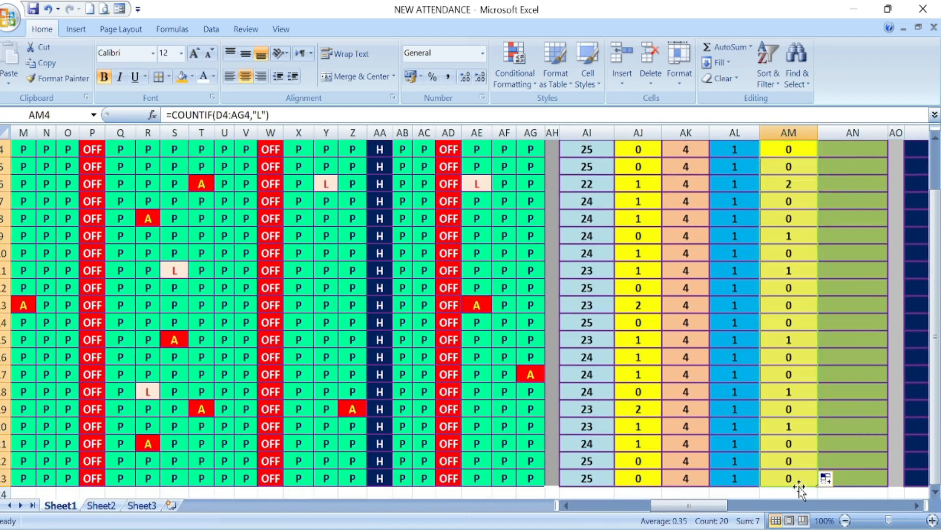
scroll(811, 371, "up", 1)
left_click(790, 244)
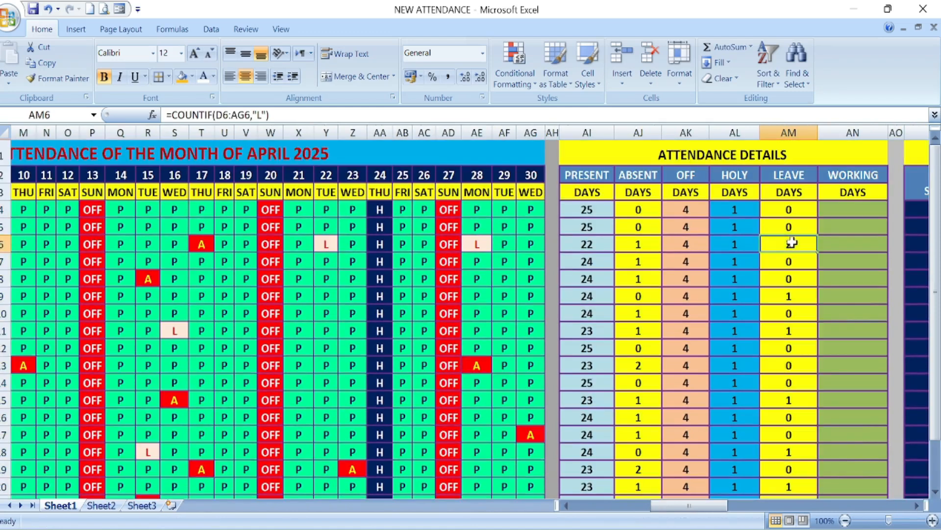
left_click(797, 297)
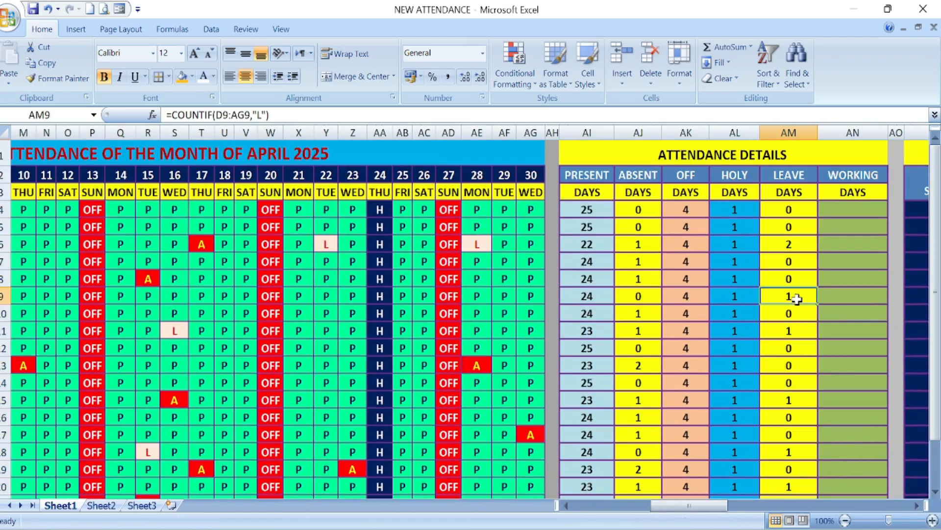
Step: Start the working-days formula in AN4 with =SUM(AI4:AM4) to add up all attendance types
left_click(916, 505)
left_click(916, 505)
left_click(916, 505)
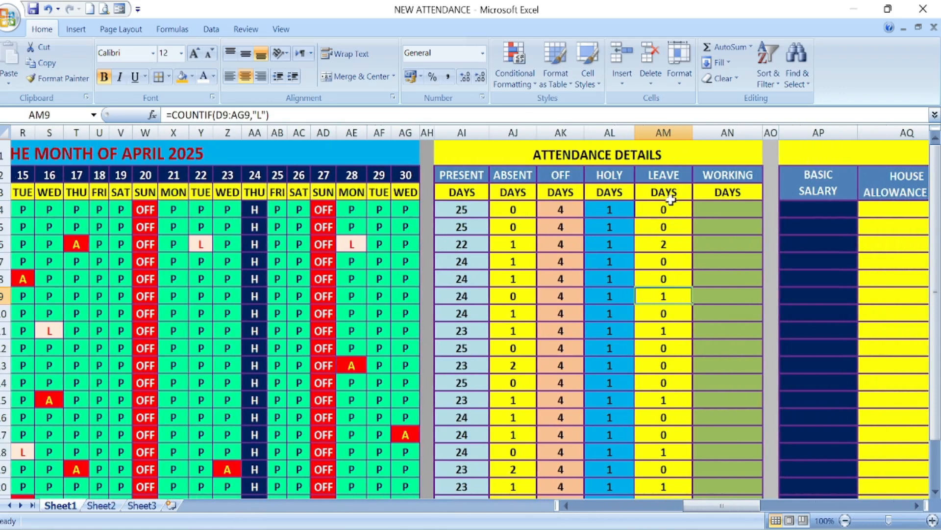
left_click(717, 214)
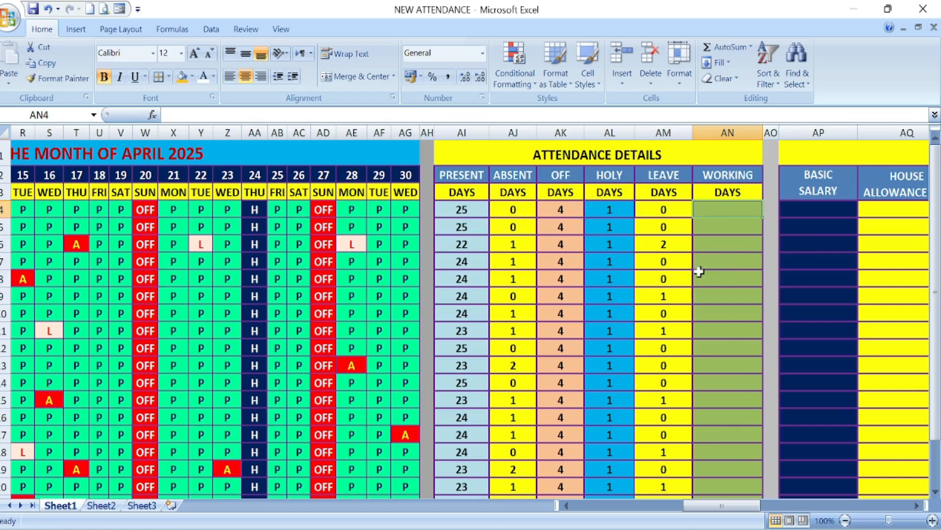
double_click(722, 209)
type("=")
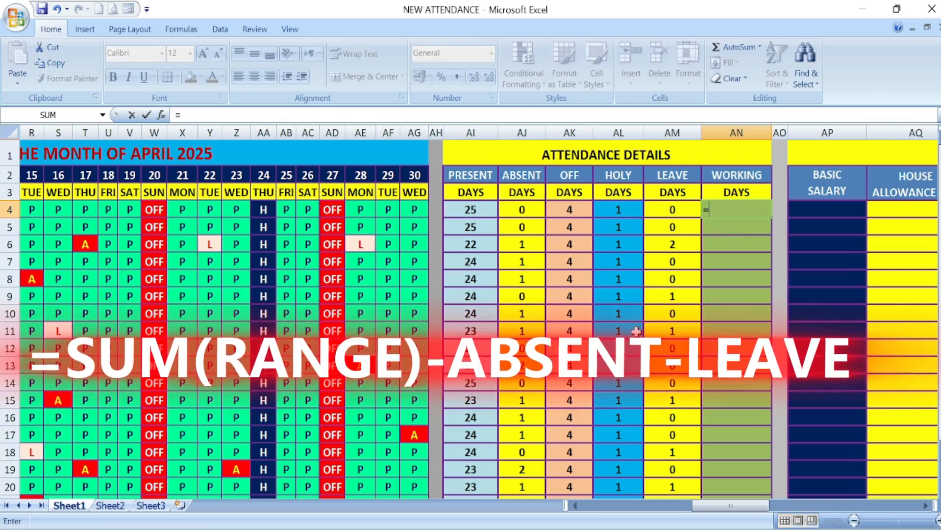
type("SU")
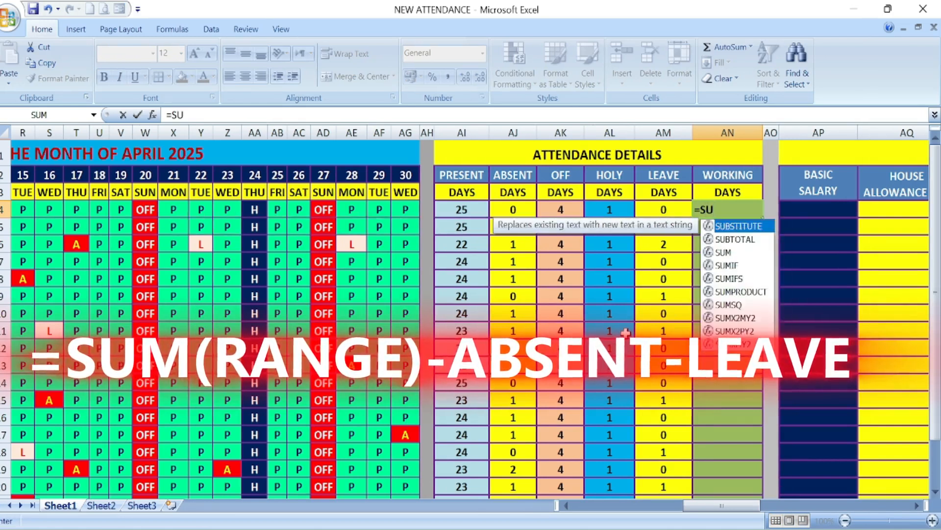
type("M")
double_click(726, 226)
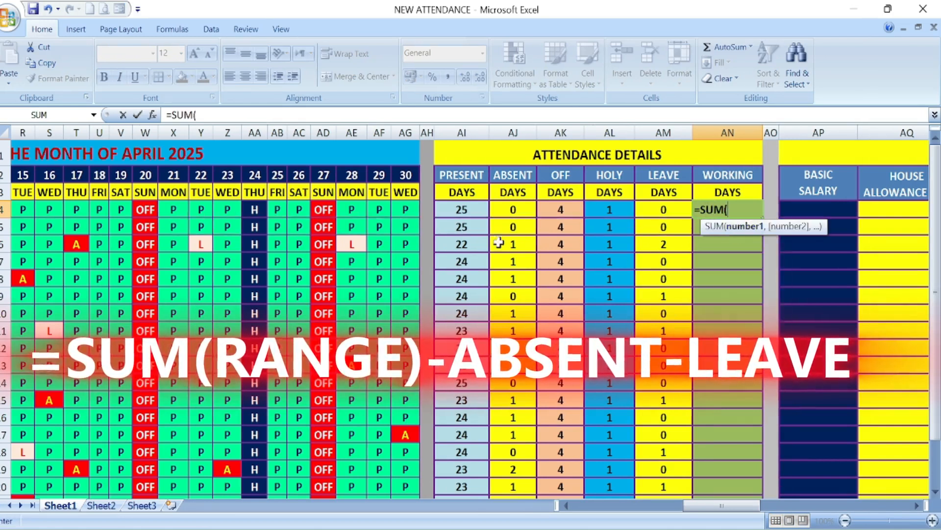
left_click(475, 211)
left_click_drag(475, 212, 650, 213)
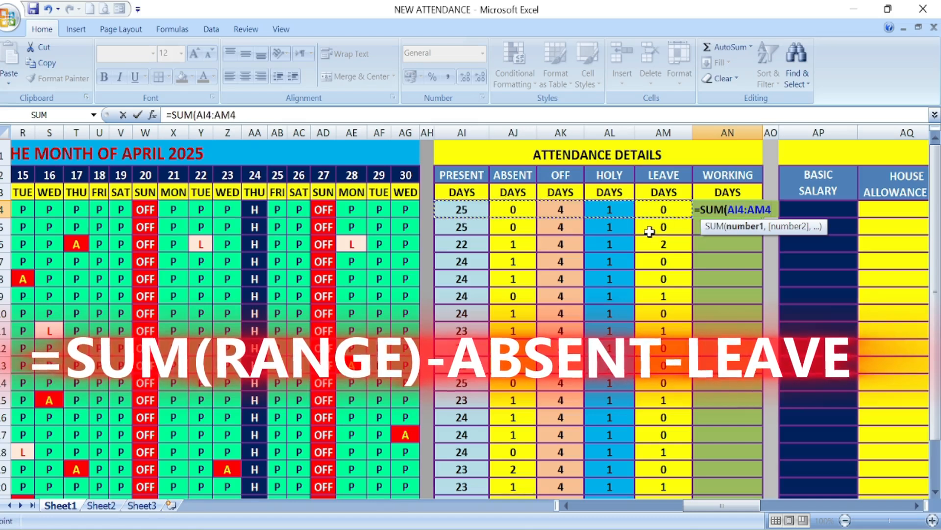
type(")")
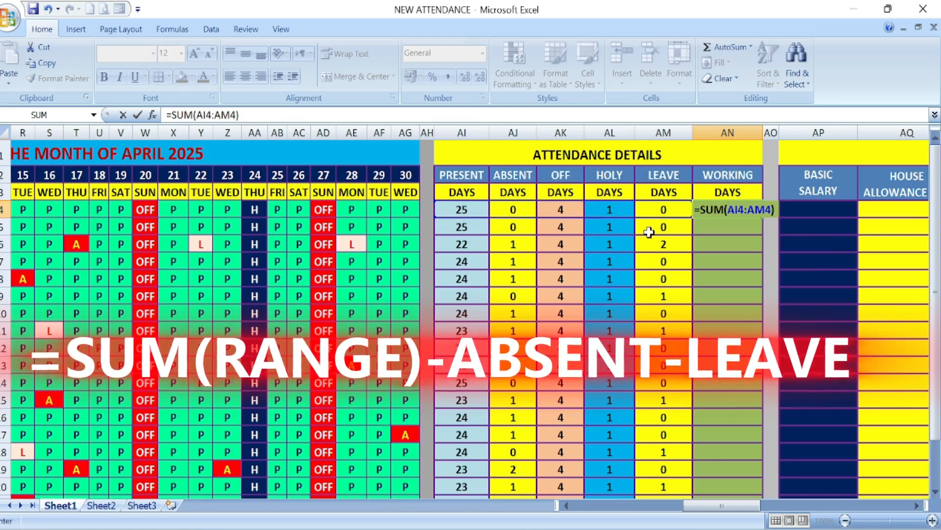
type("-")
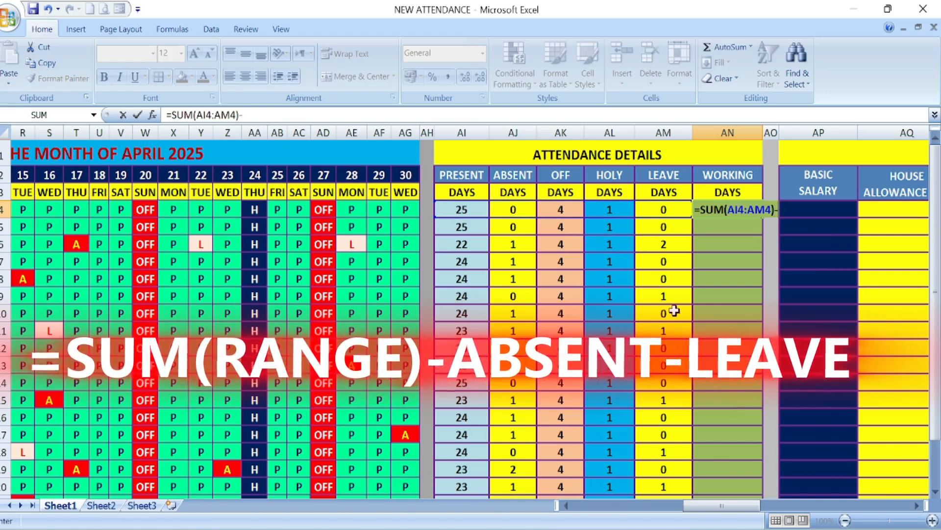
Step: Complete the AN4 formula by subtracting absent days AJ4 and leave days AM4, giving =SUM(AI4:AM4)-AJ4-AM4
left_click(520, 208)
type("-")
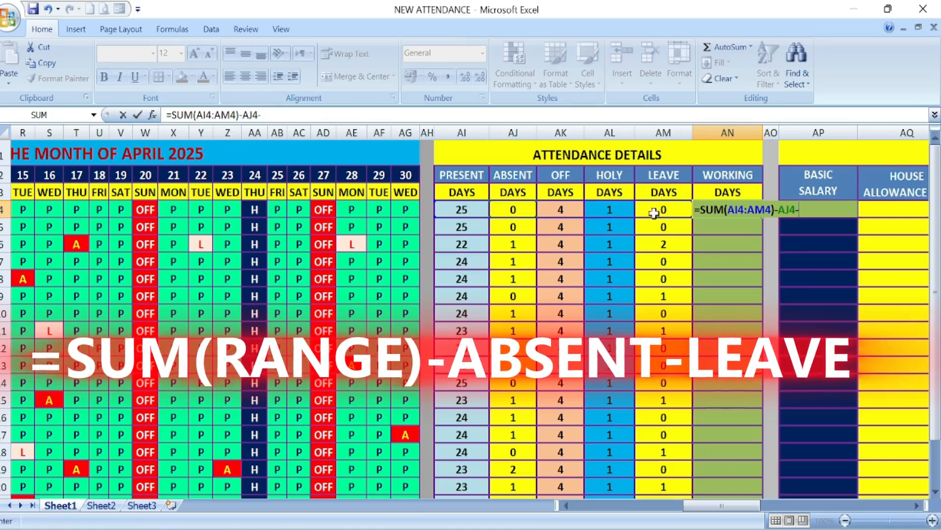
left_click(656, 209)
key("Return")
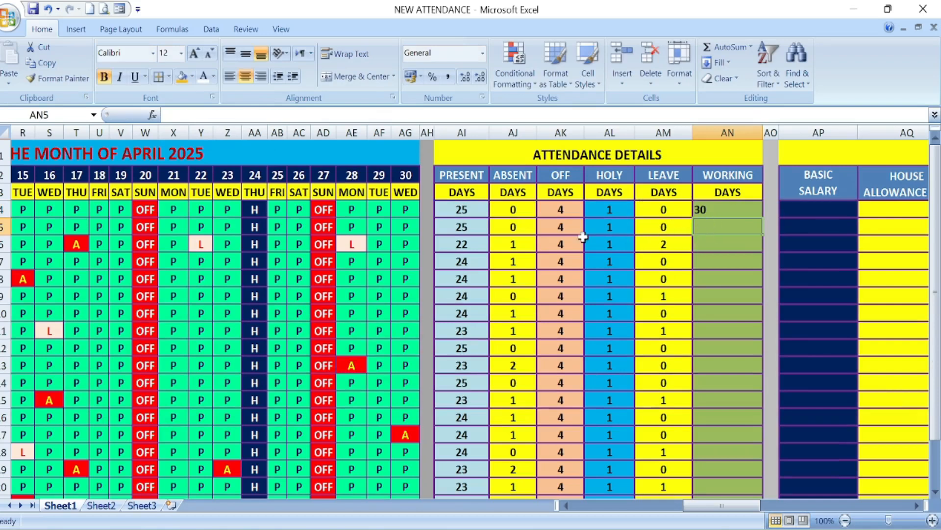
Step: Fill the working-days formula from AN4 down to AN23, centre the values and check the copied formula in AN6
left_click(720, 211)
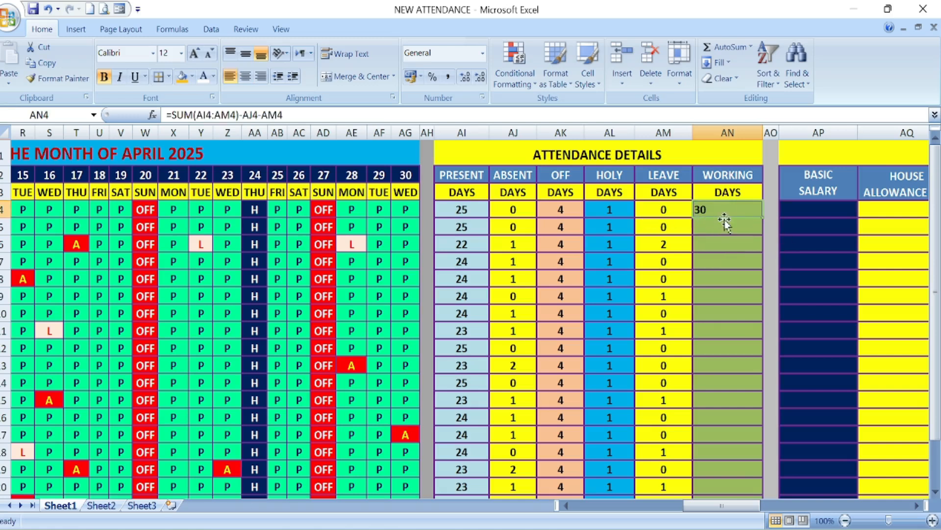
left_click_drag(763, 218, 753, 481)
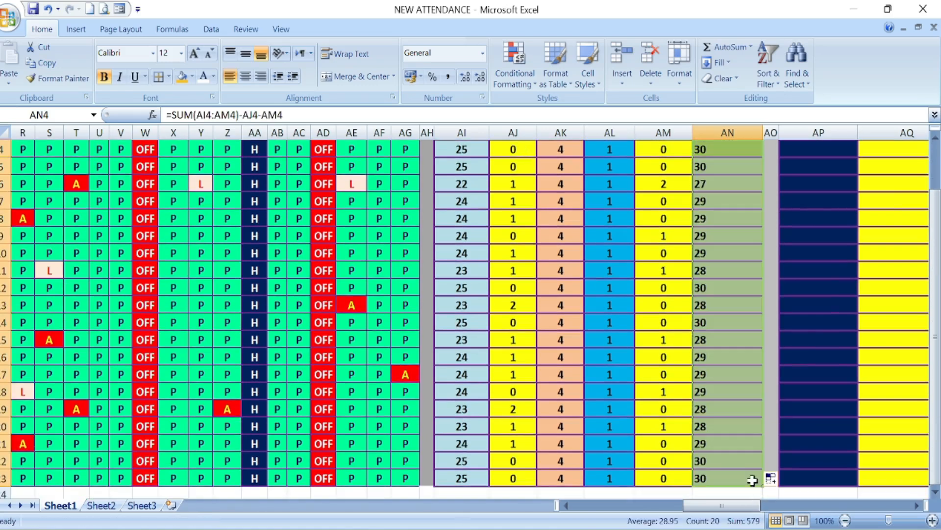
scroll(699, 280, "up", 1)
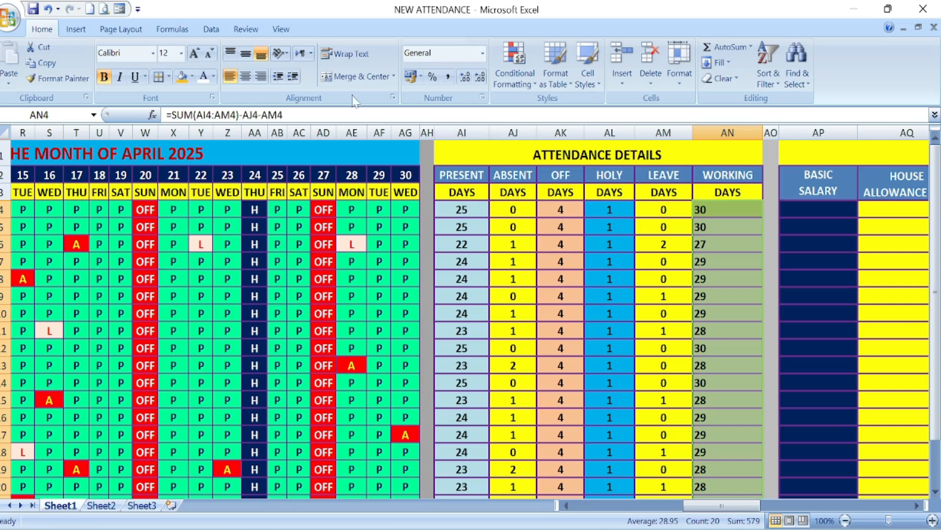
left_click(246, 76)
left_click(738, 218)
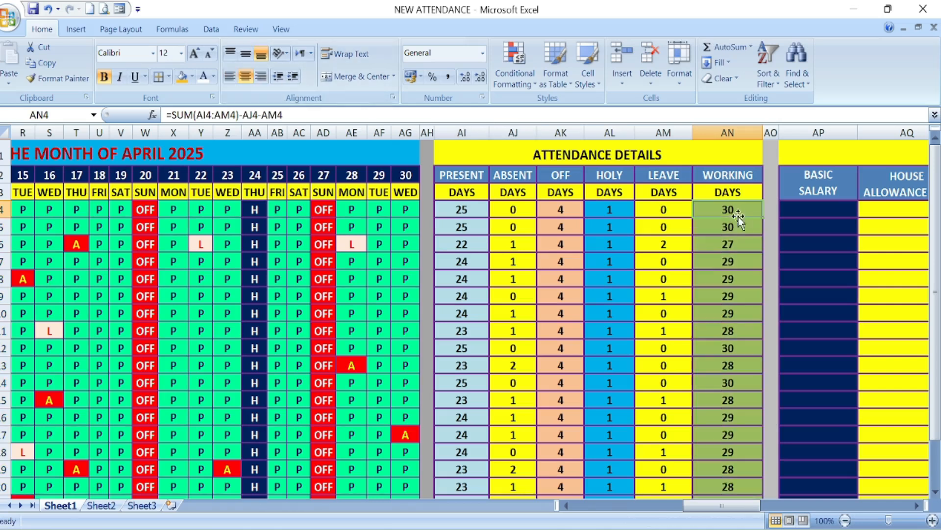
left_click(730, 248)
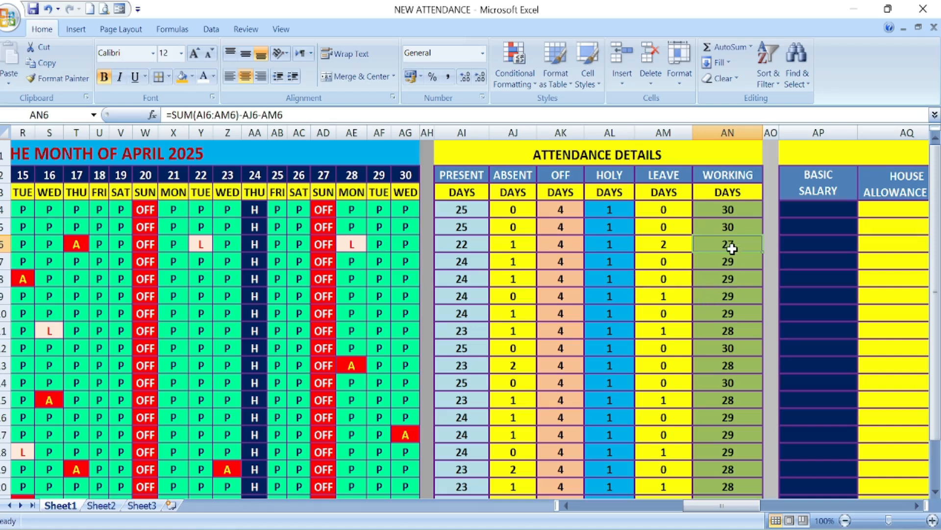
scroll(723, 356, "down", 3)
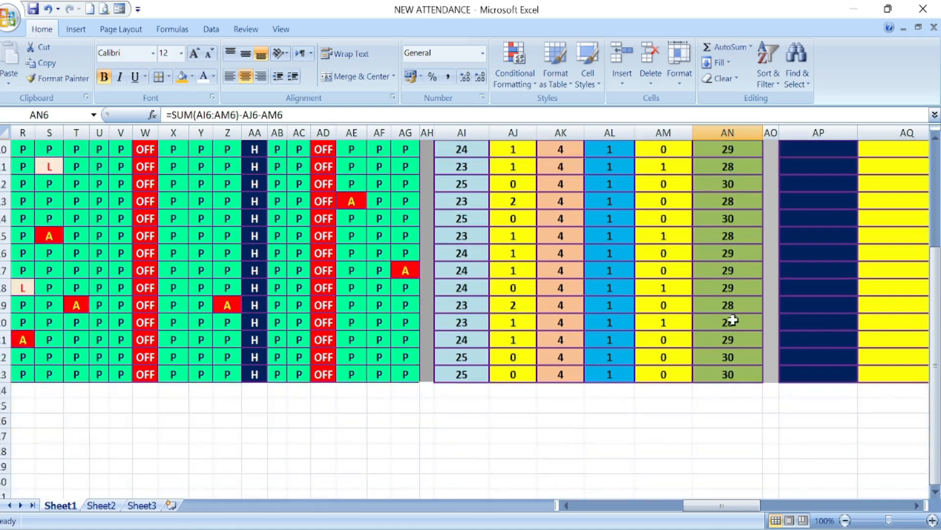
scroll(734, 323, "up", 3)
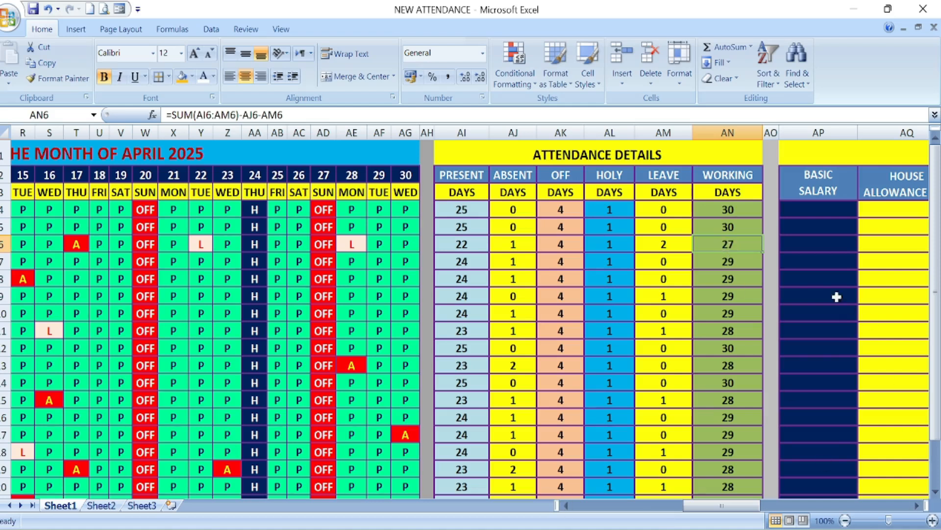
Step: Enter basic salaries of 50000 in AP4, 40000 in AP5 and 25000 from AP6 down to AP18
left_click_drag(916, 509, 917, 508)
left_click(352, 216)
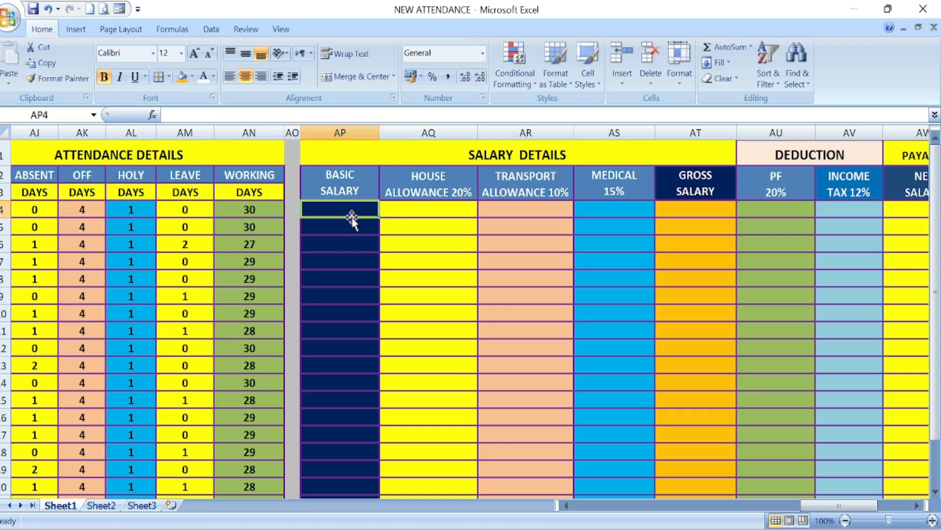
type("50000")
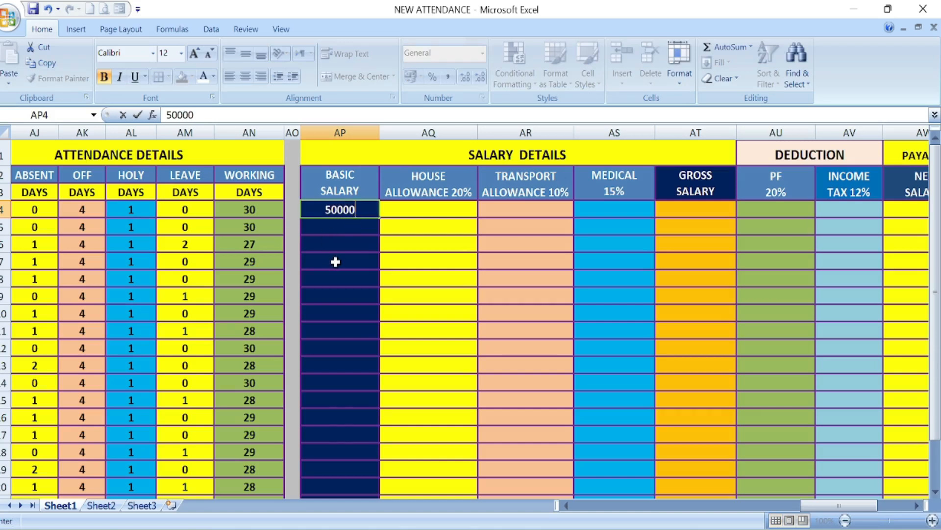
key("Return")
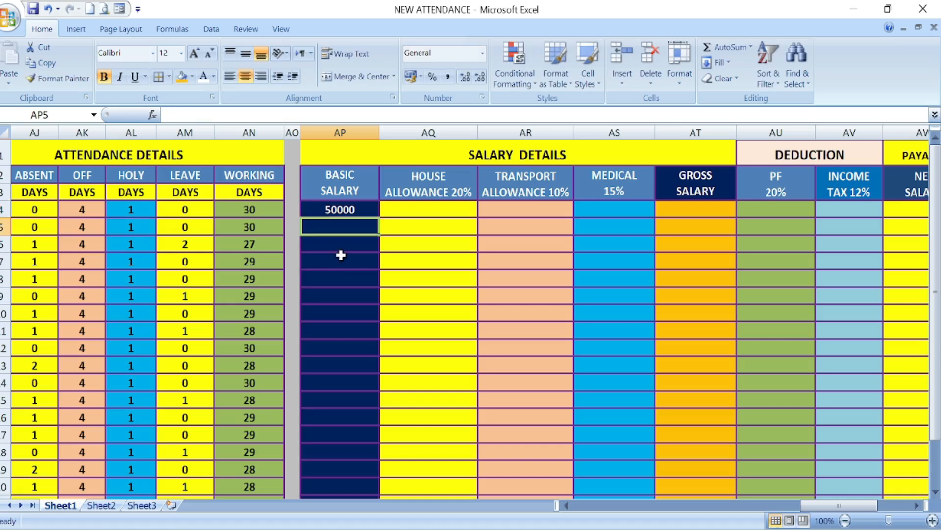
type("40000")
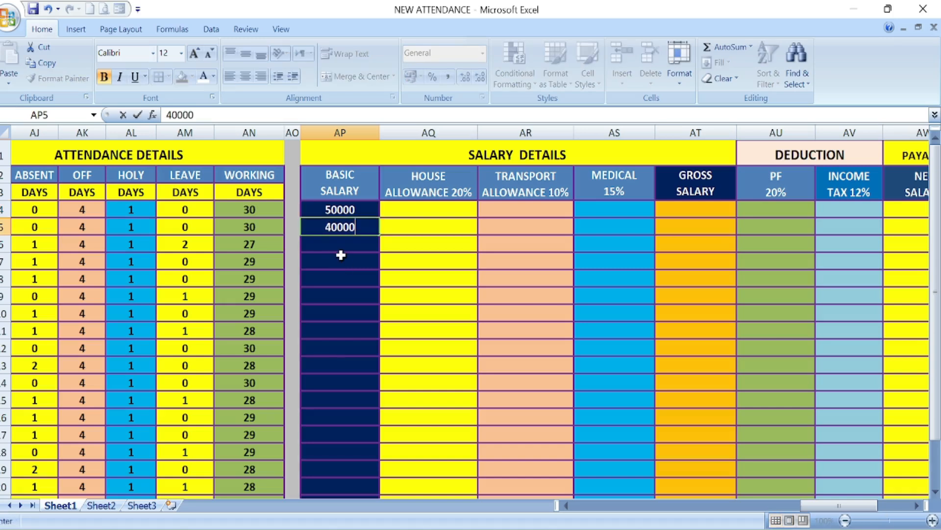
key("Return")
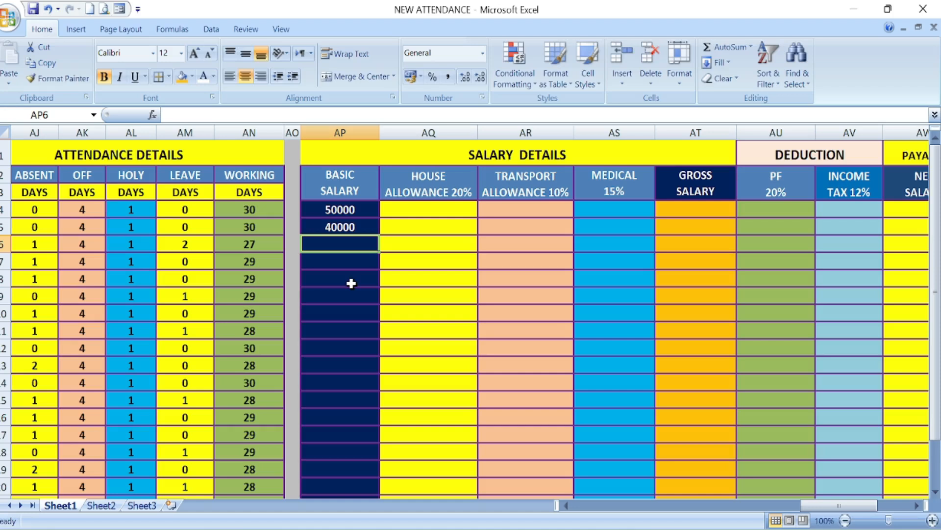
type("25000")
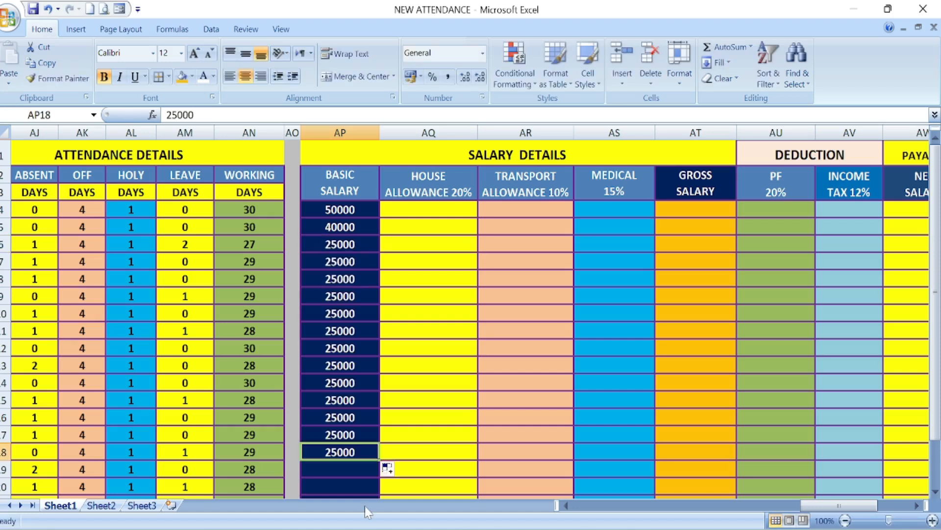
Step: Set the basic salary in AP18 to 20000 and fill it down to AP23
type("20000")
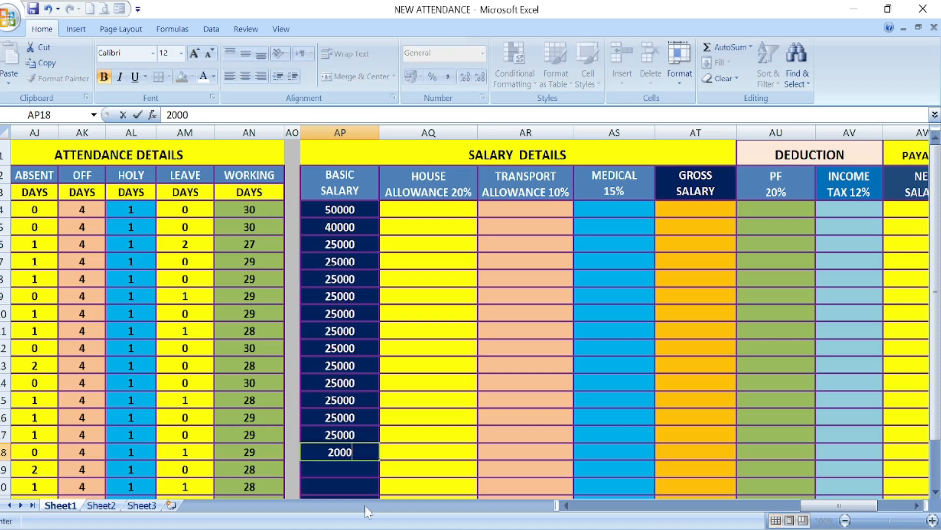
left_click(325, 487)
scroll(342, 435, "down", 2)
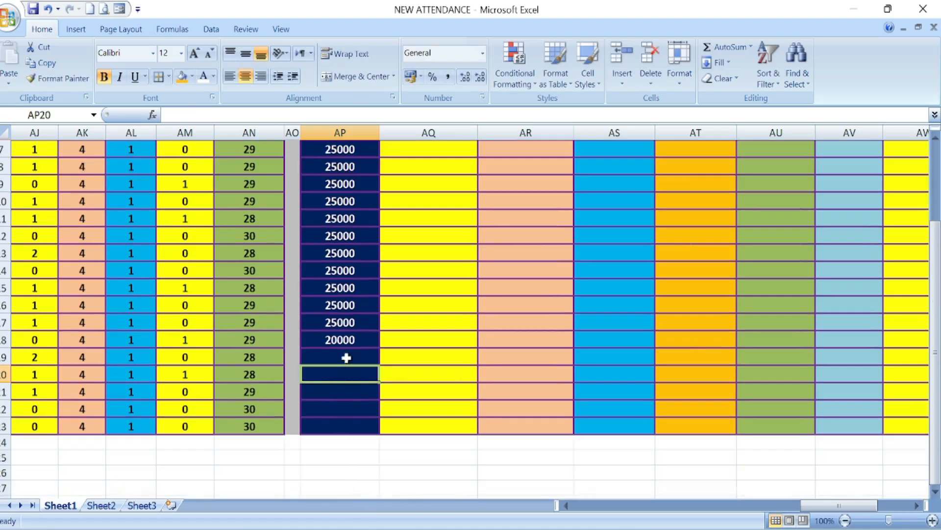
left_click(352, 340)
left_click_drag(378, 348, 375, 430)
scroll(431, 346, "up", 2)
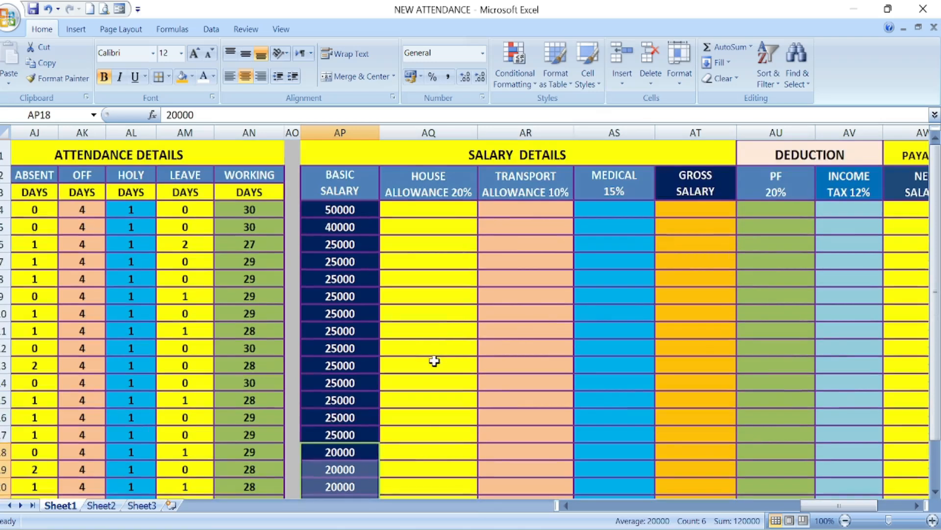
left_click(616, 319)
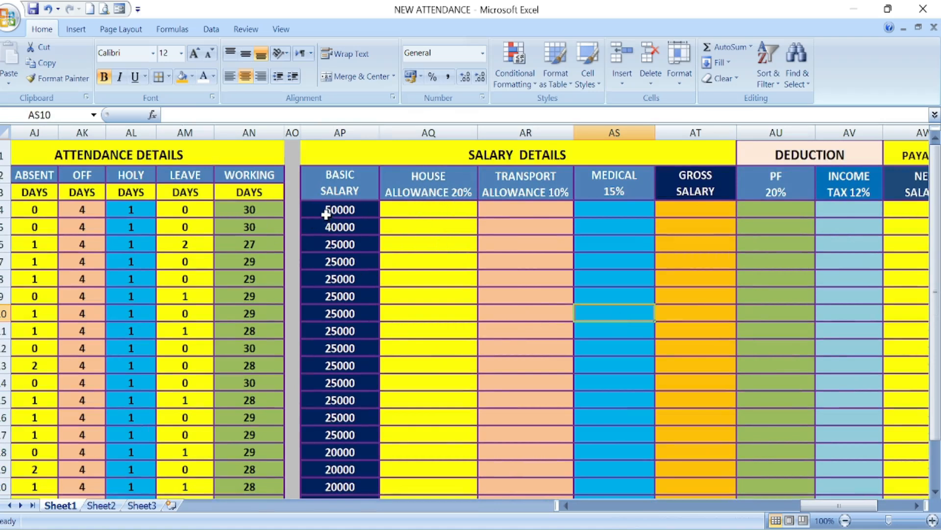
Step: Enter =AP4*20% in AQ4 for the house allowance and fill the formula down to AQ23
left_click(437, 211)
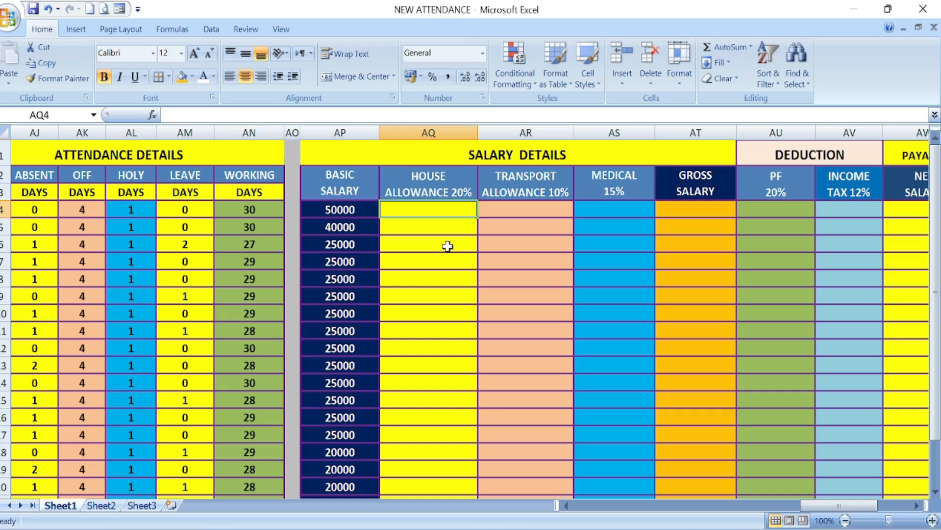
type("=")
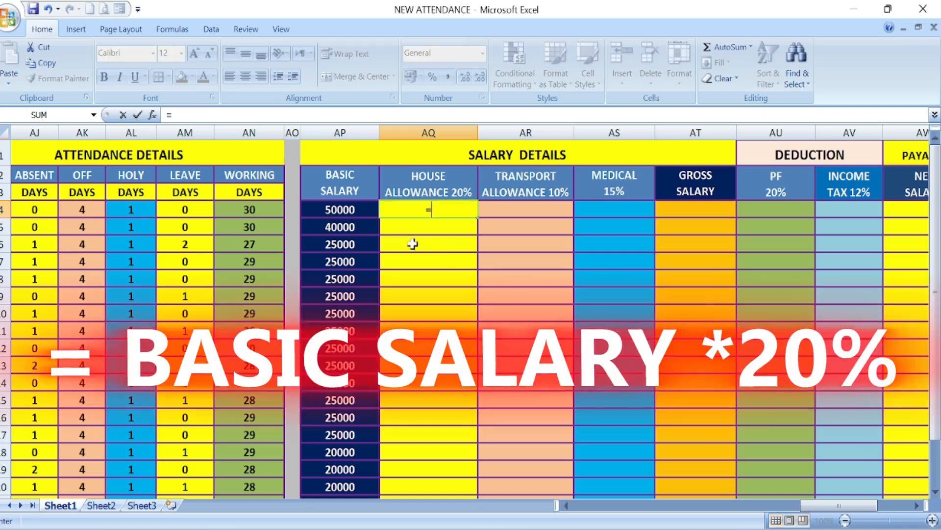
left_click(335, 208)
type("*20")
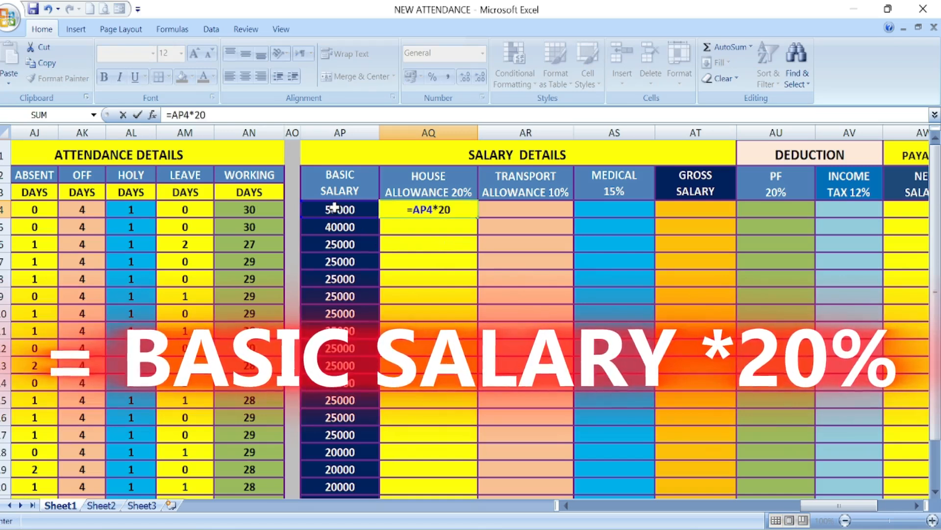
type("%")
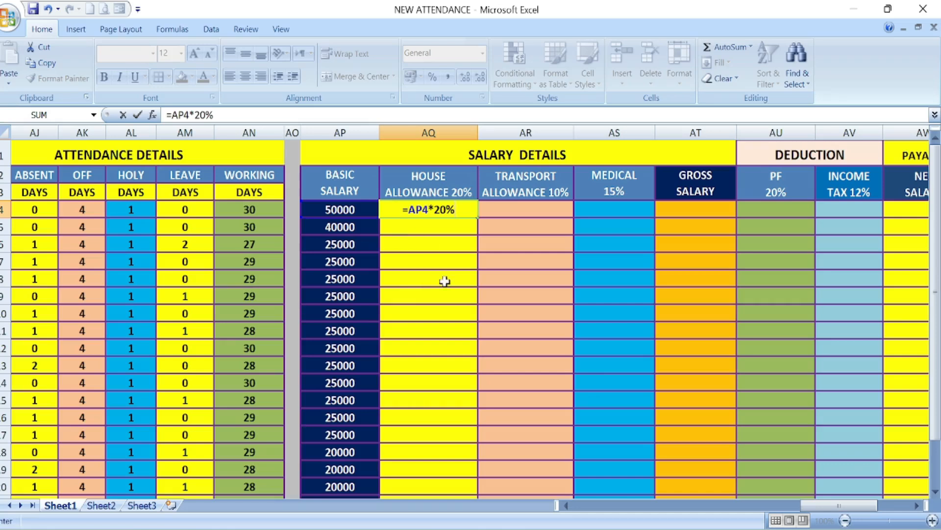
key("Return")
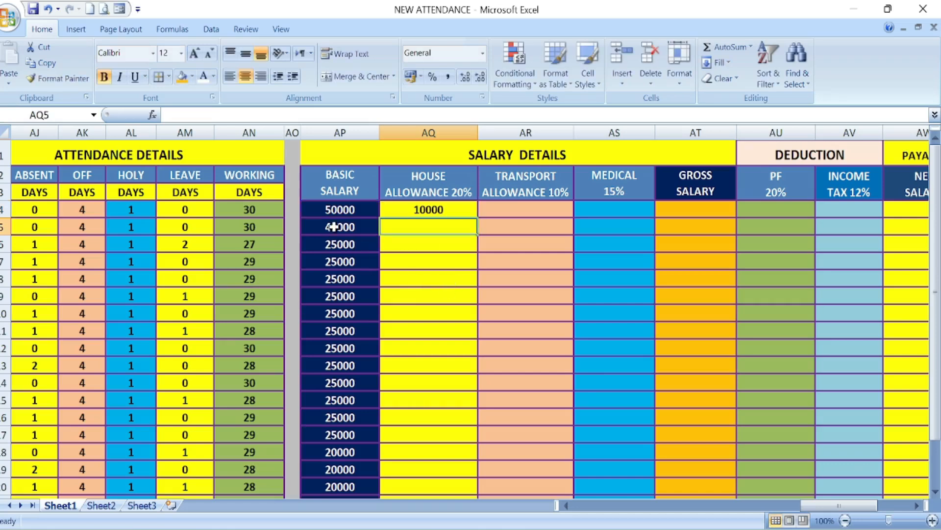
left_click(453, 210)
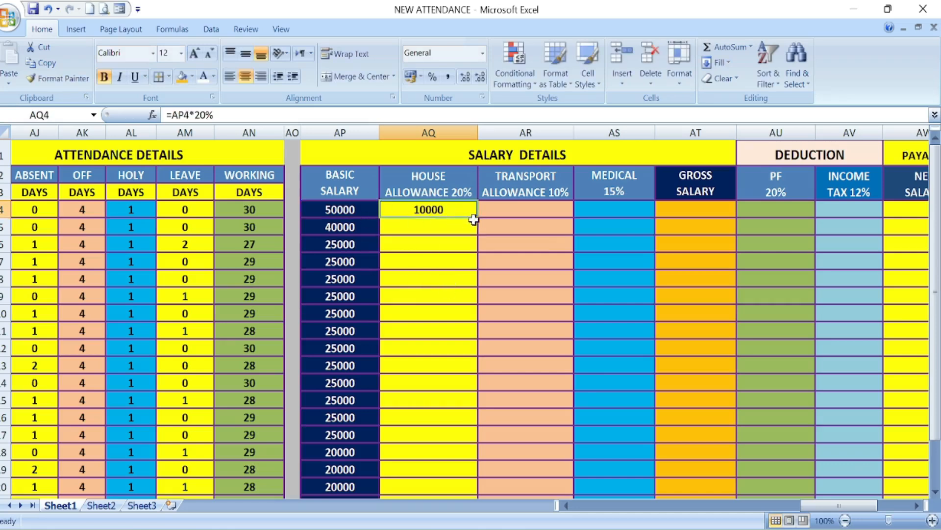
double_click(477, 218)
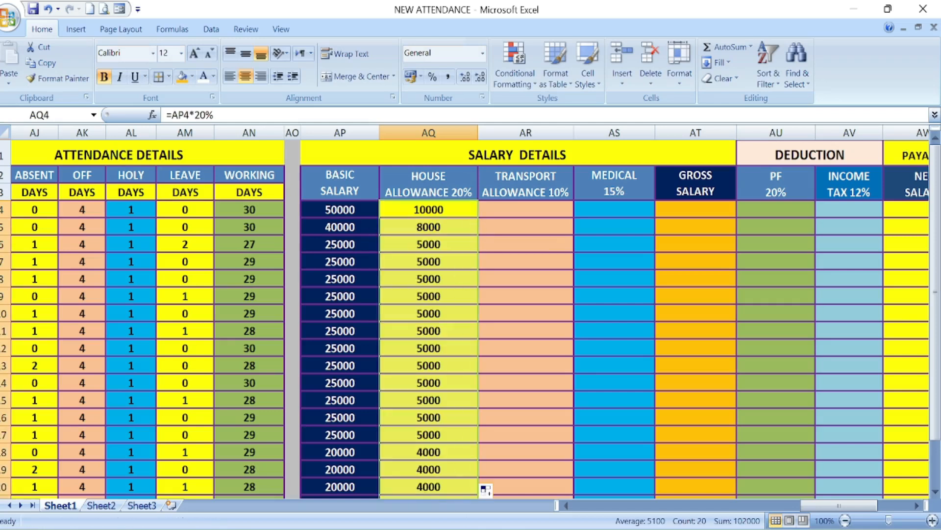
Step: Enter =AP4*10% in AR4 for the transport allowance and fill the formula down to AR23
left_click(510, 210)
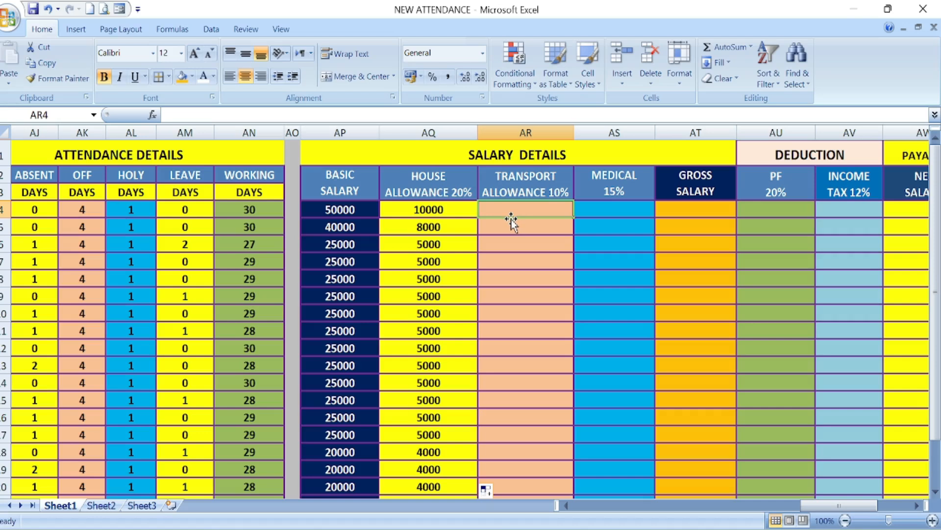
type("=")
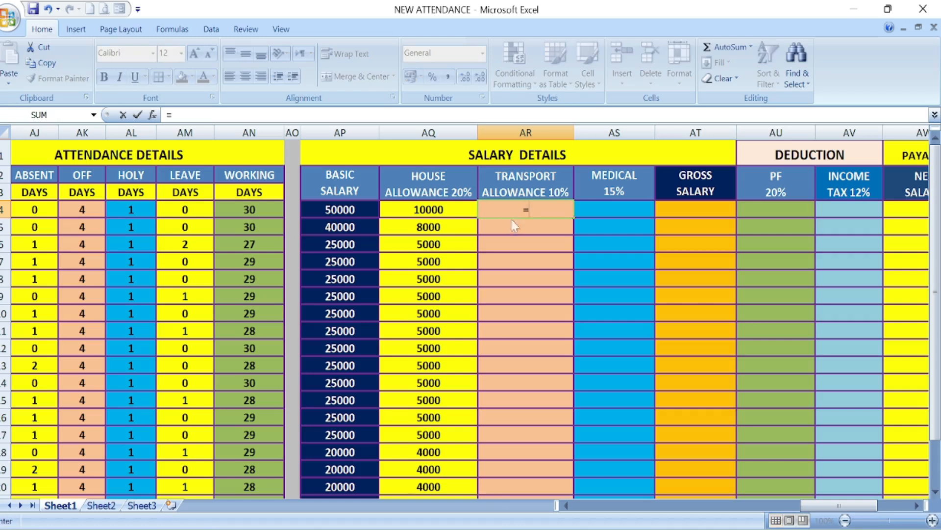
left_click(346, 208)
type("*")
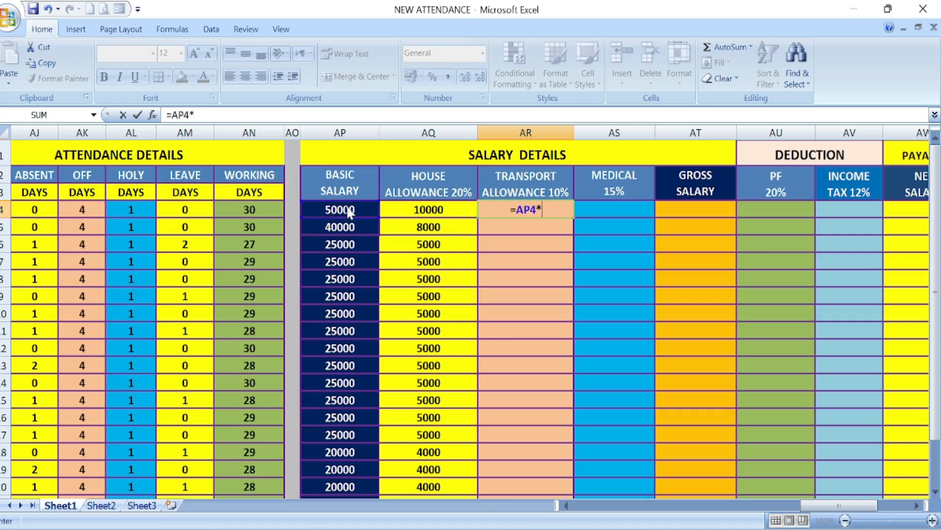
type("10%")
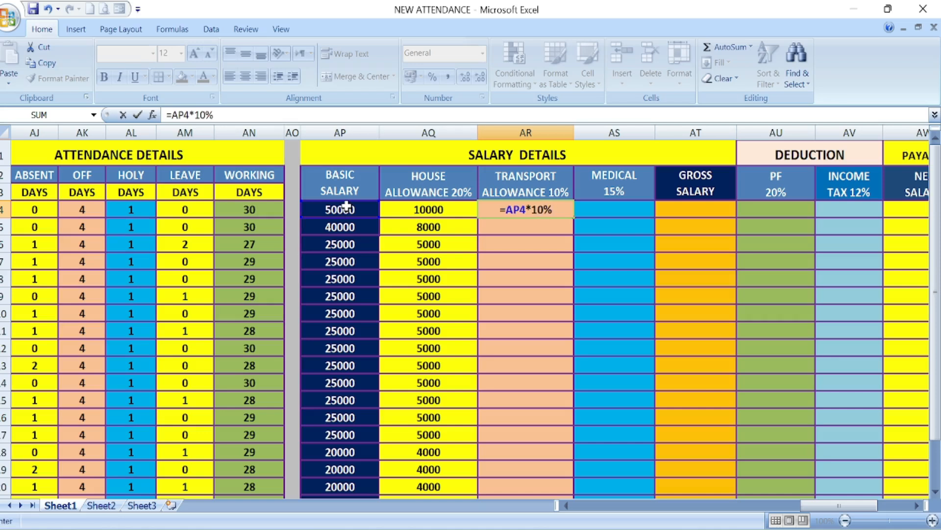
key("Return")
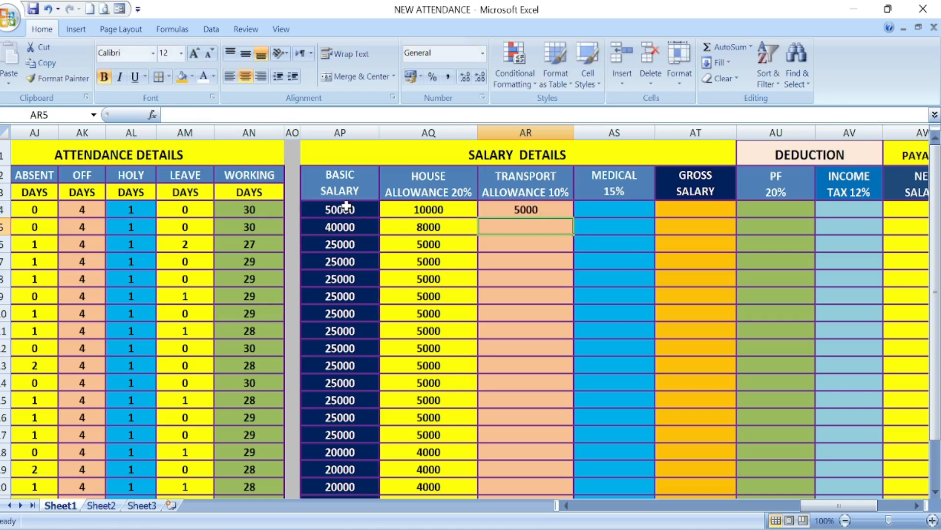
left_click(539, 211)
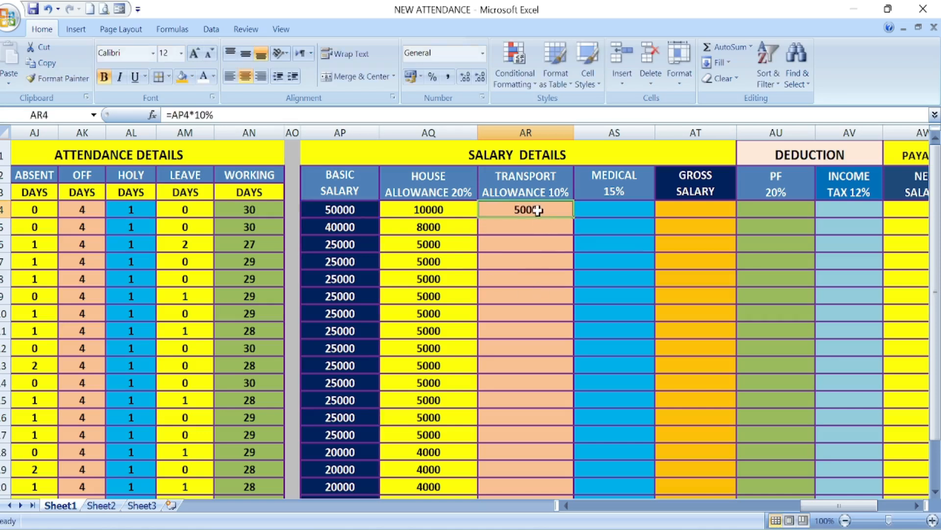
double_click(572, 216)
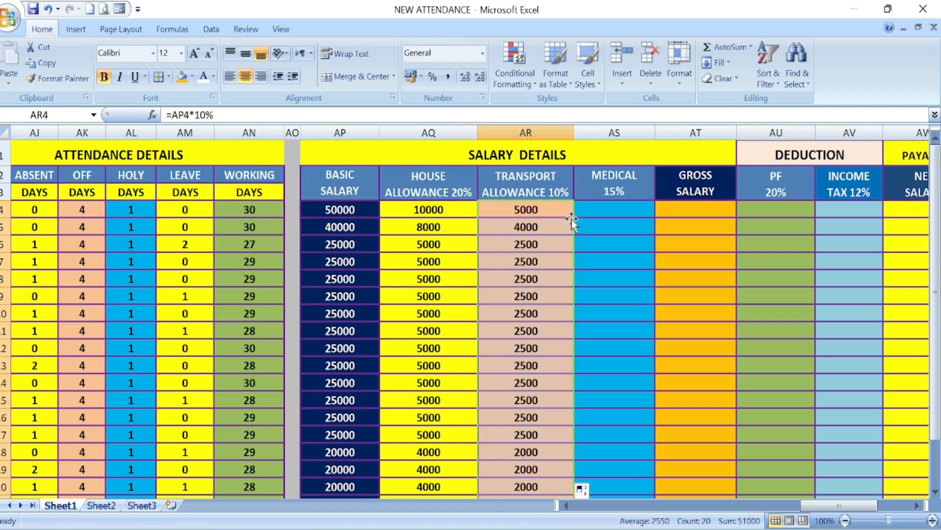
Step: Enter =AP4*15% in AS4 for the medical allowance and fill the formula down to AS23
left_click(602, 216)
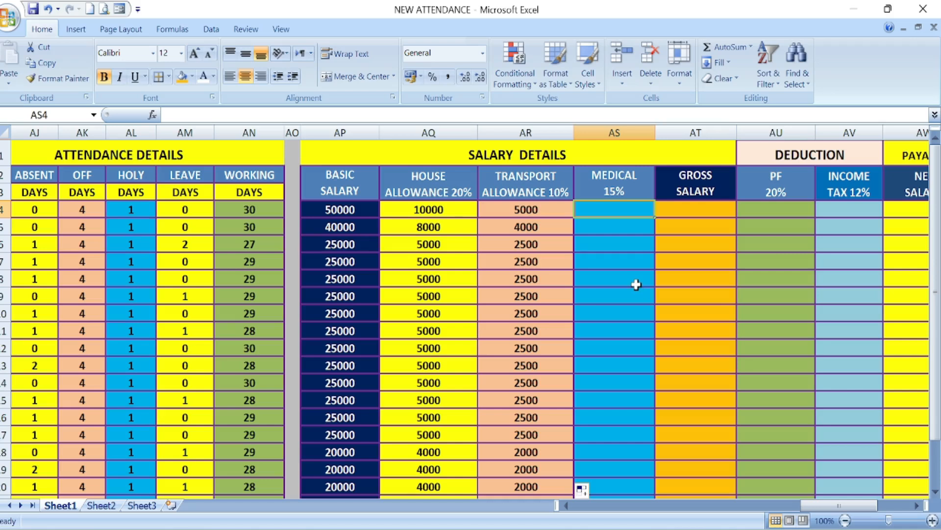
type("=")
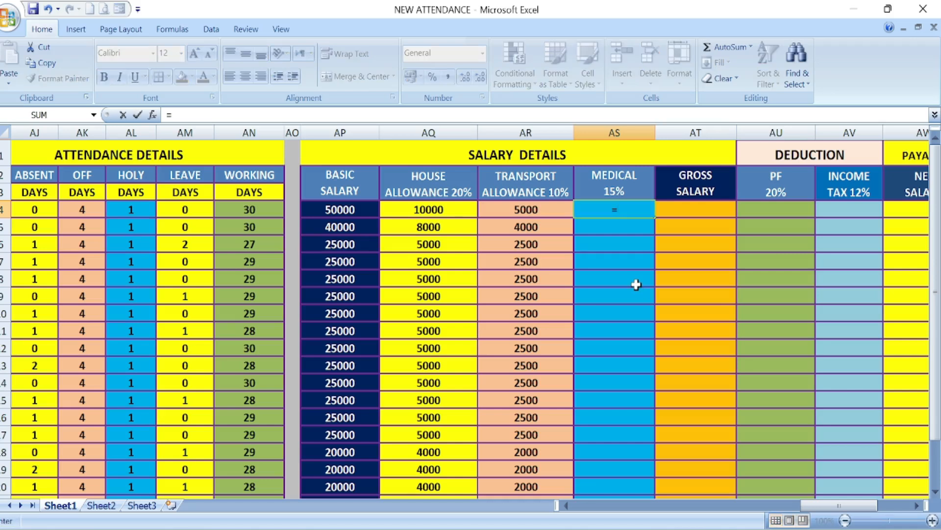
left_click(337, 210)
type("*")
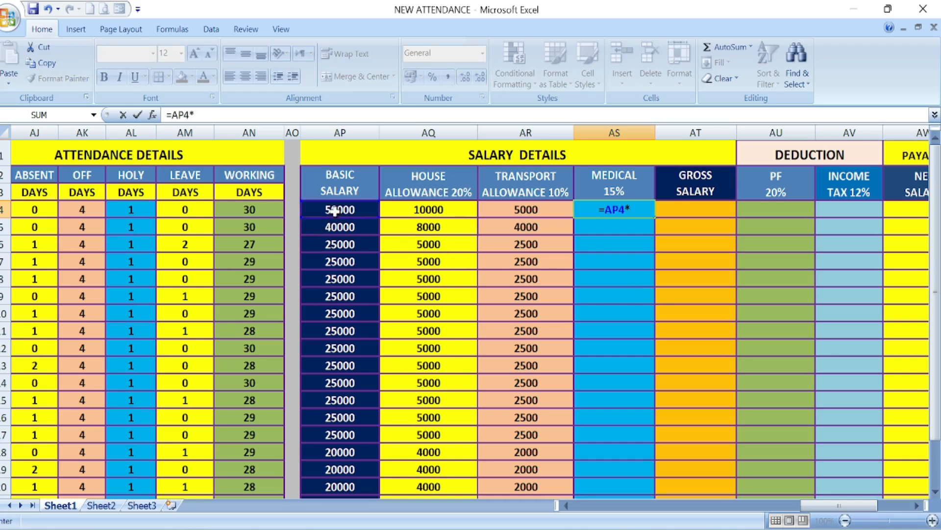
type("15%")
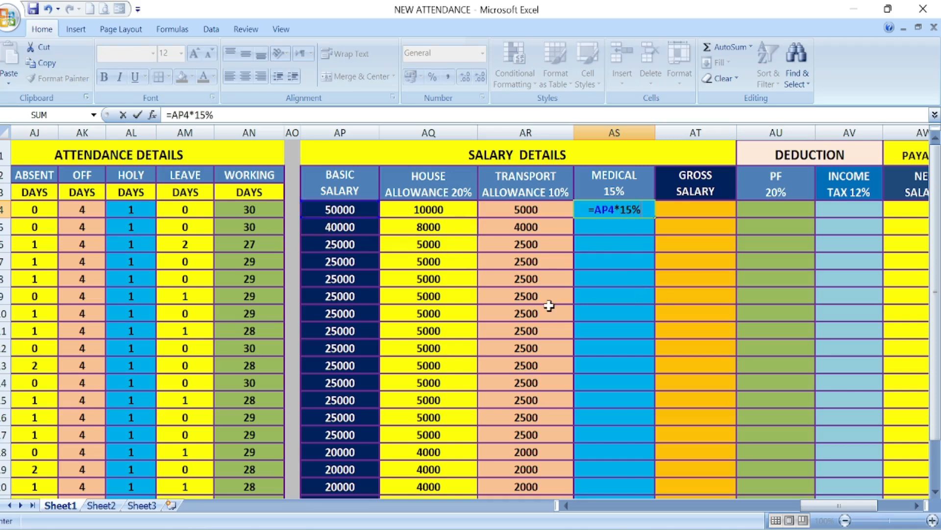
key("Return")
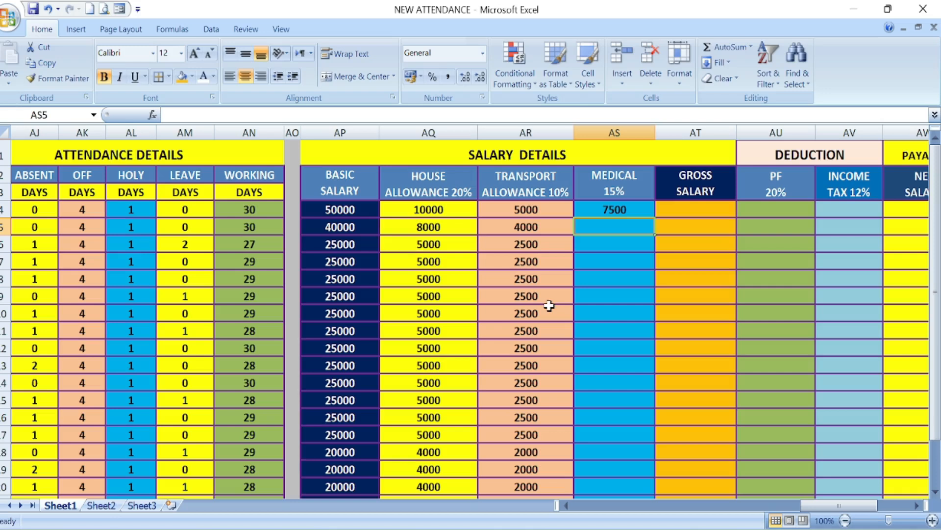
left_click(607, 210)
left_click_drag(654, 218, 642, 466)
scroll(660, 422, "up", 2)
Step: Enter =AP4/30*AN4+AQ4+AR4+AS4 in AT4 for the gross salary and fill the formula down to AT23
left_click(699, 208)
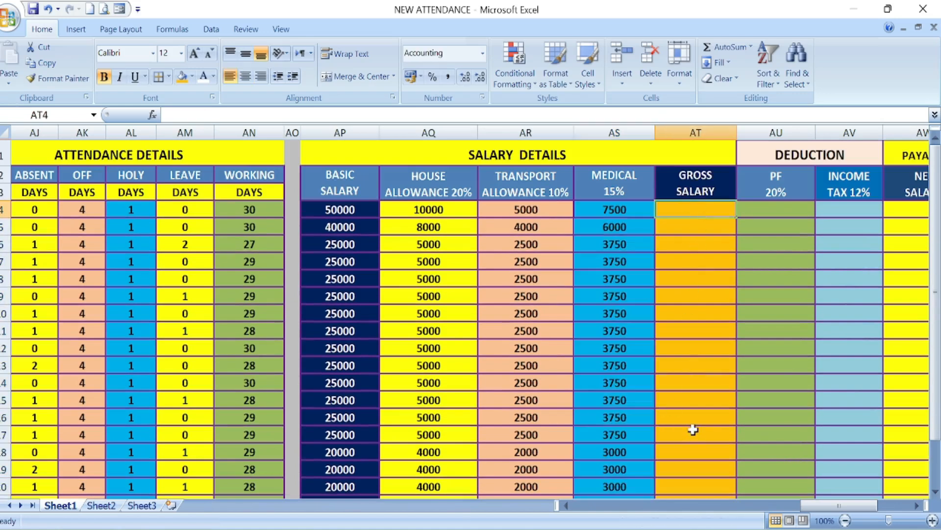
type("=")
left_click(324, 209)
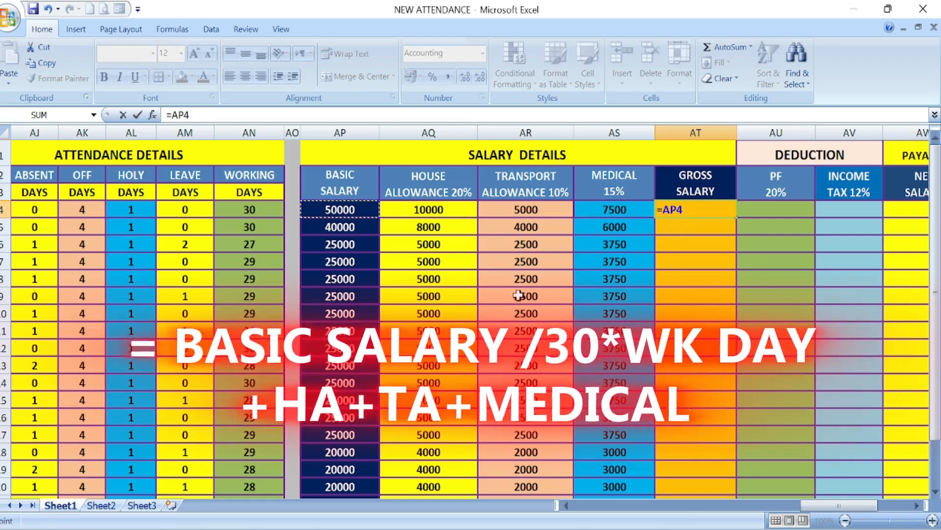
type("/30*")
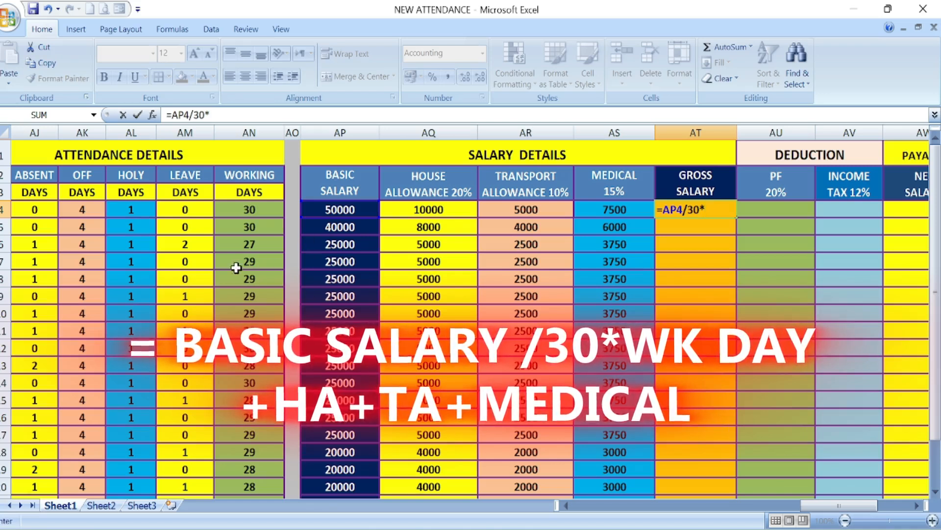
left_click(246, 210)
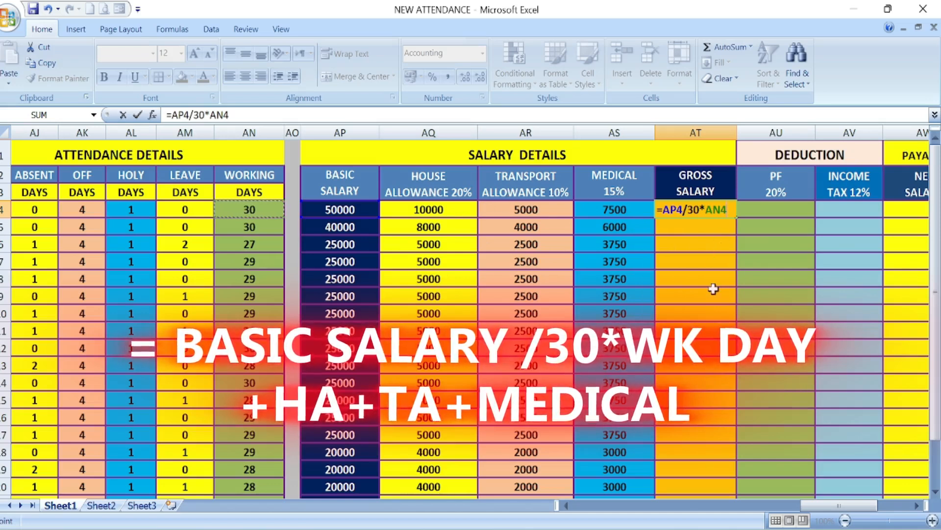
left_click(431, 209)
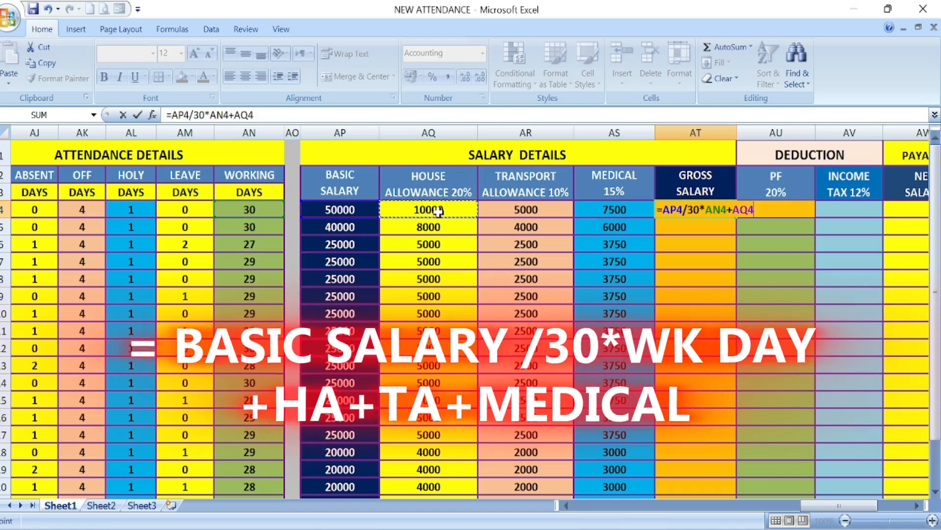
type("+")
left_click(536, 215)
type("+")
left_click(625, 210)
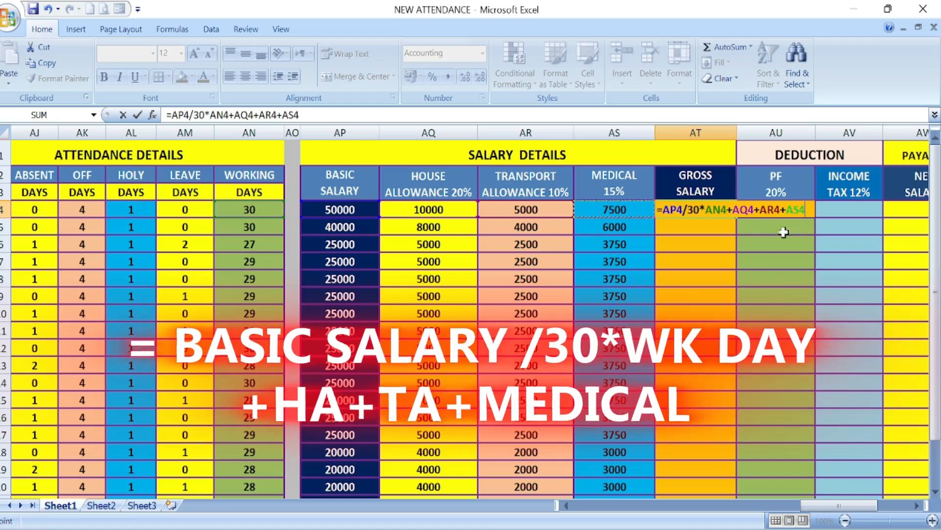
key("Return")
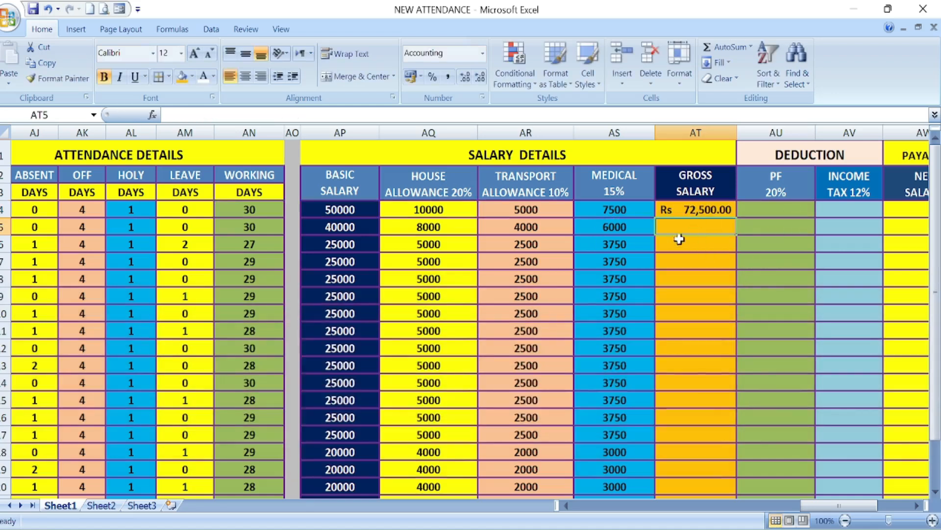
left_click(705, 211)
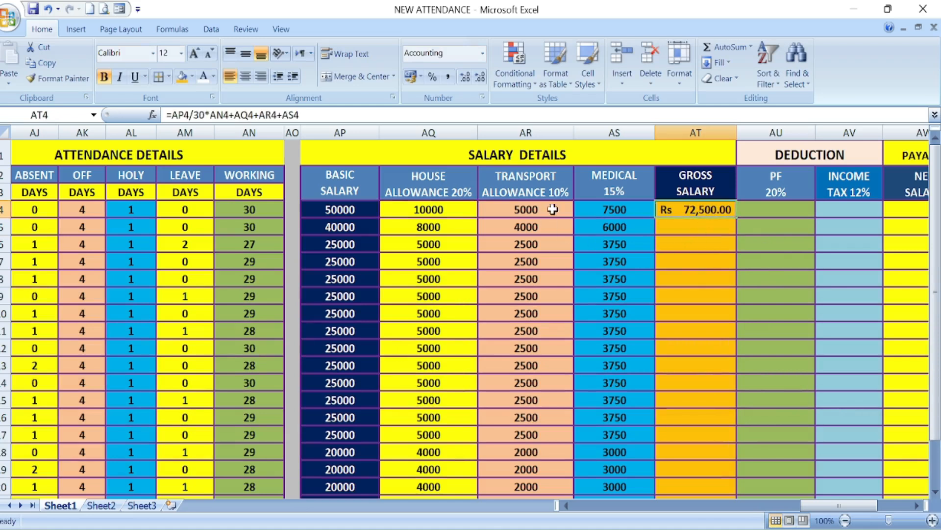
double_click(736, 217)
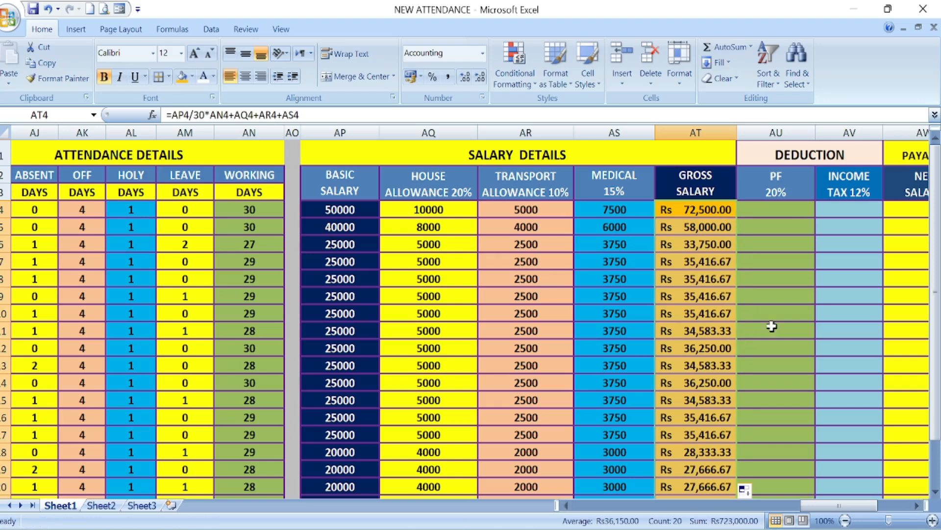
Step: Enter =AT4*20% in AU4 for the PF deduction and fill the formula down the staff rows
left_click(775, 209)
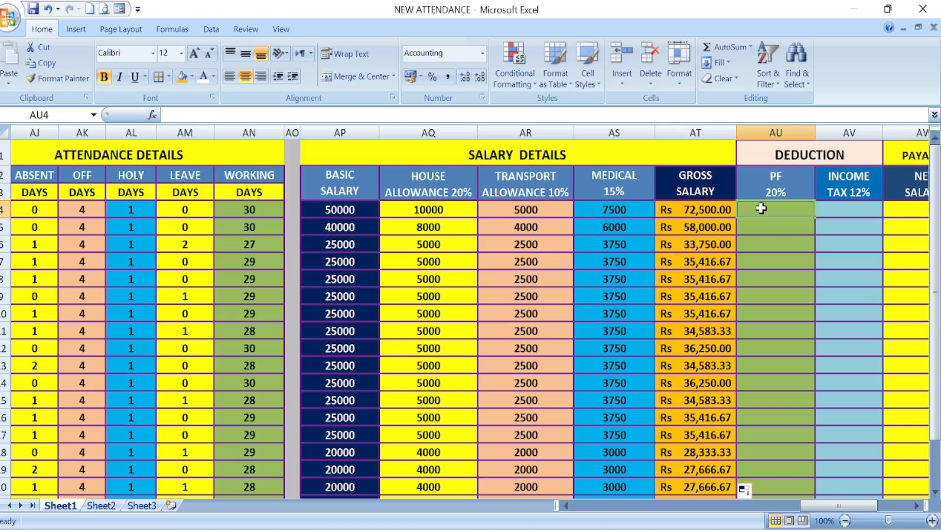
type("=")
left_click(701, 211)
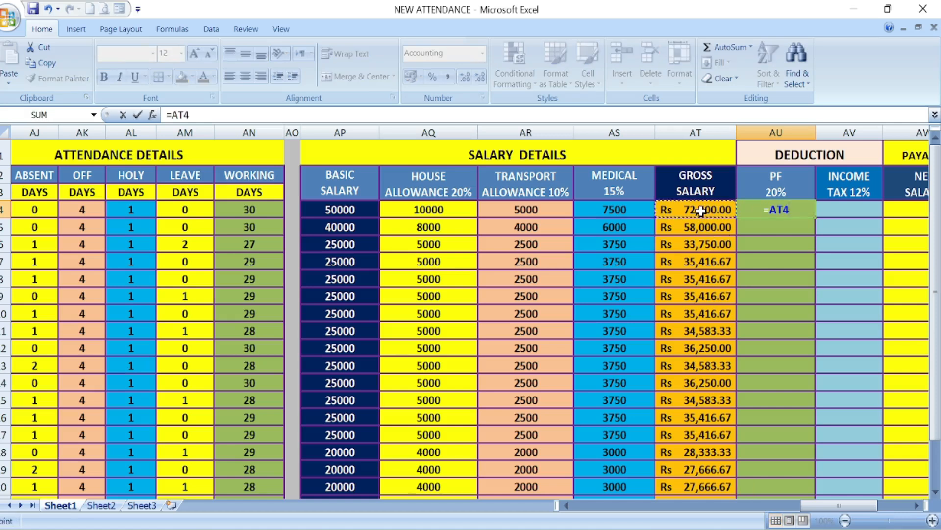
type("*")
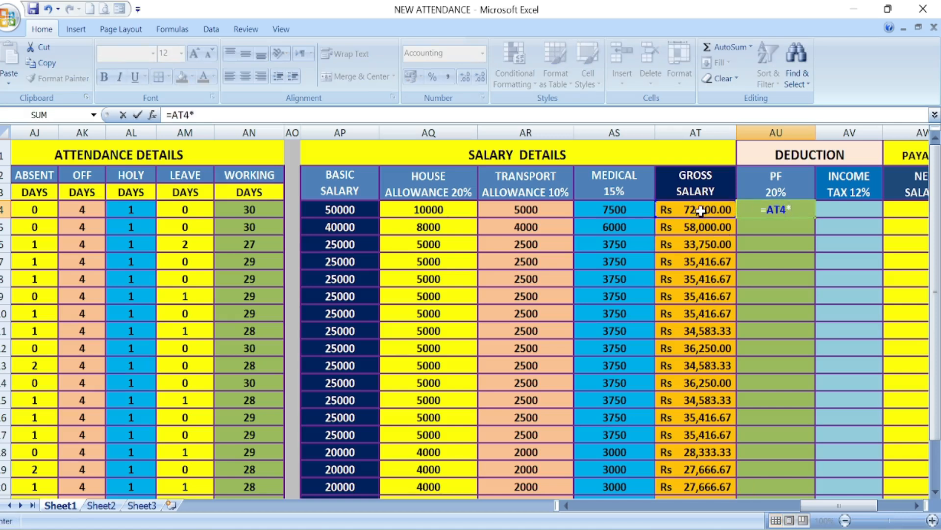
type("20%")
key("Return")
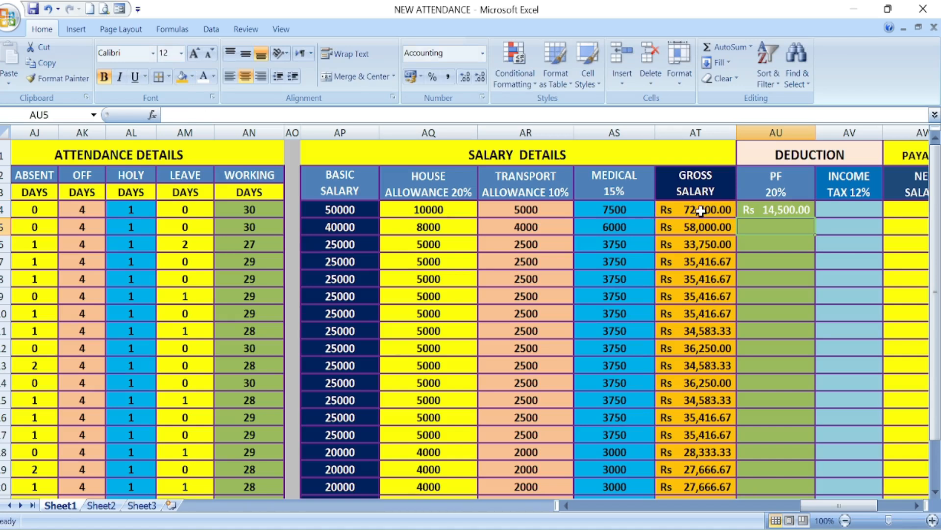
left_click(784, 210)
double_click(814, 218)
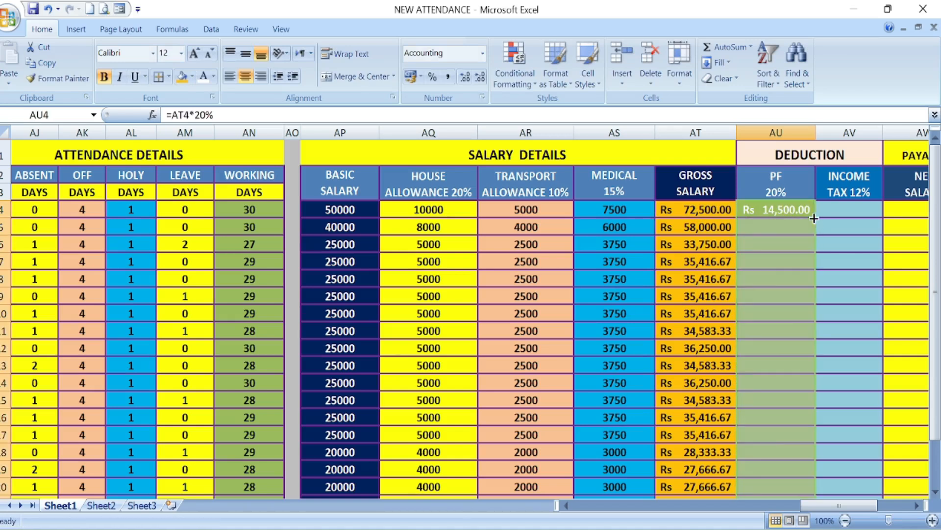
Step: Enter =AT4*12% in AV4 for the income tax and fill the formula down to AV23
left_click(838, 212)
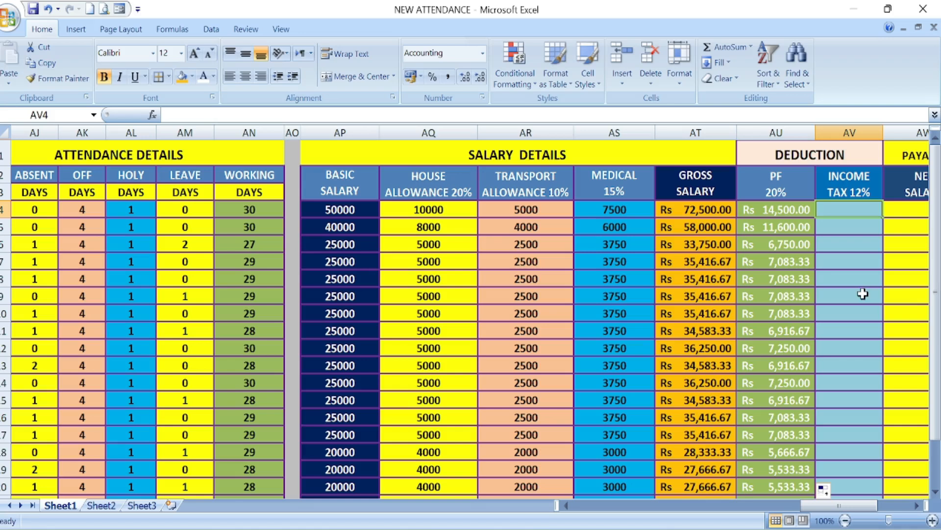
type("=")
left_click(693, 211)
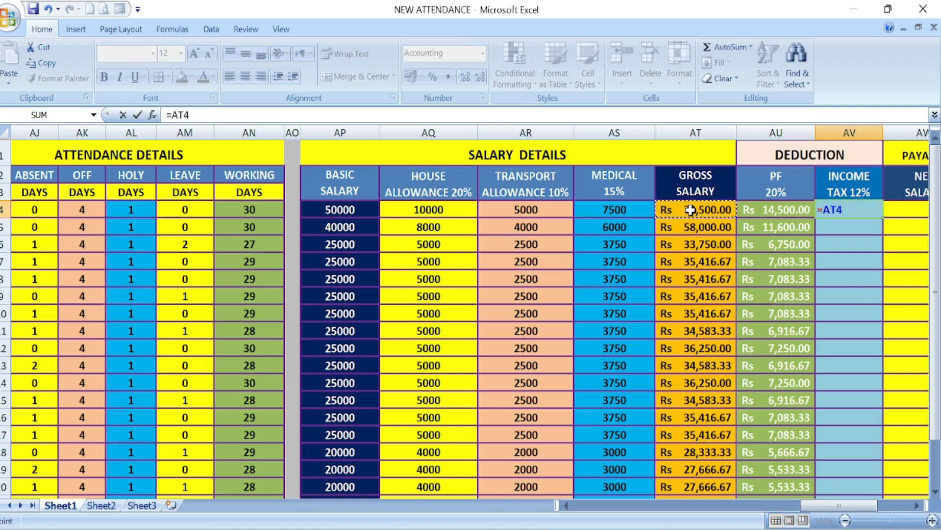
type("*")
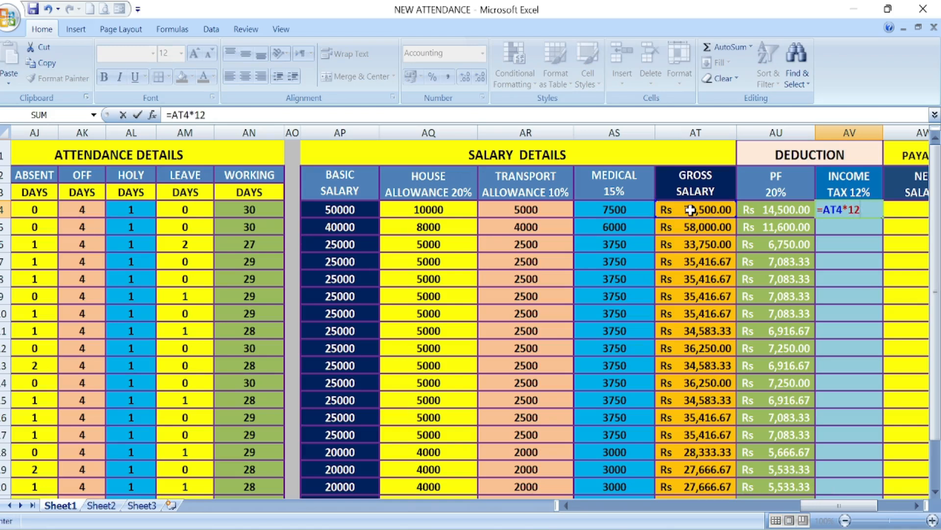
key("Return")
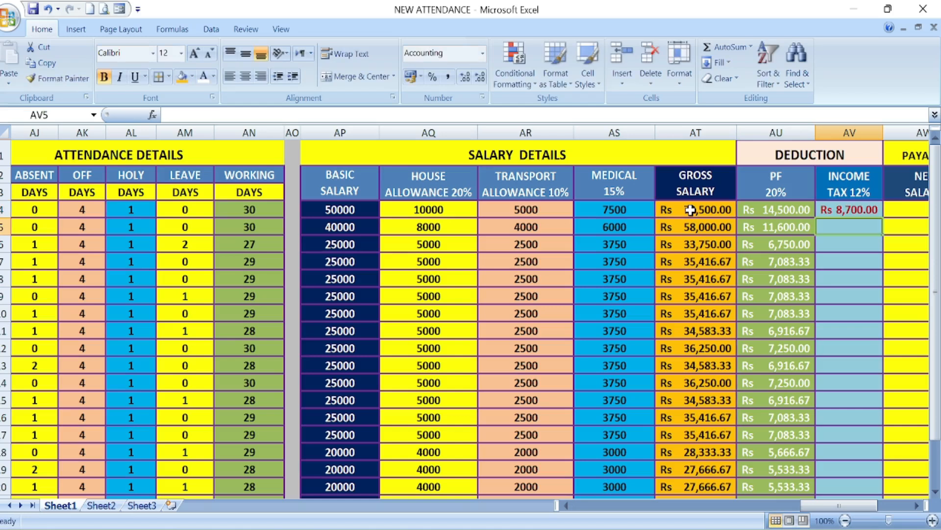
left_click(842, 211)
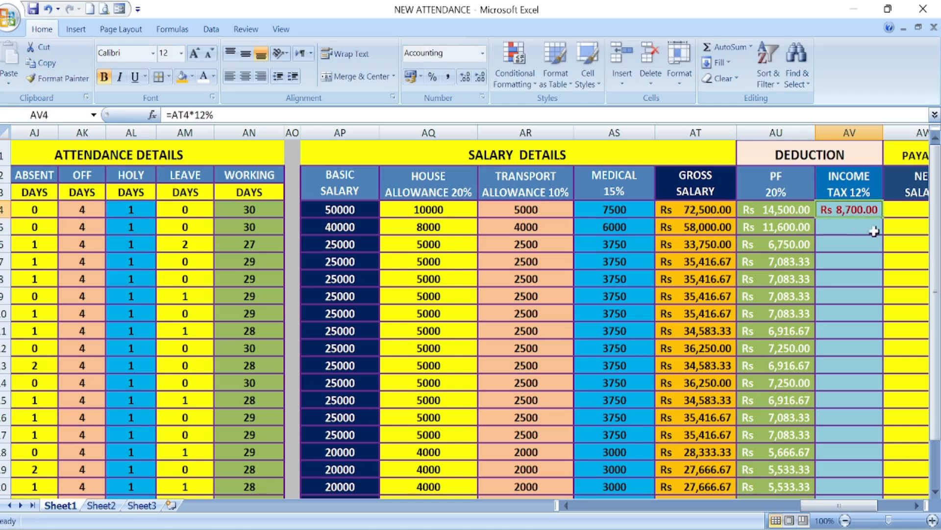
double_click(882, 219)
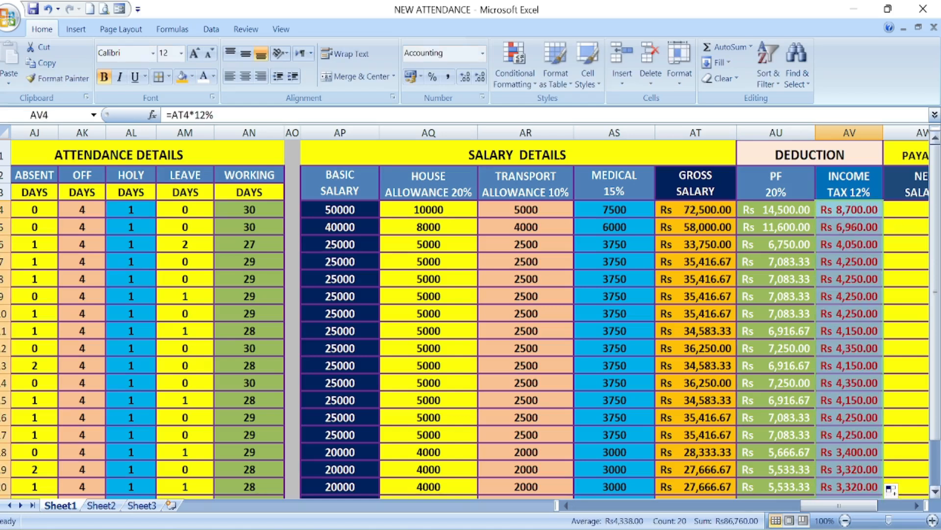
Step: Enter =AT4-AU4-AV4 in AW4 for the net salary and fill the formula down to AW23
left_click(915, 505)
left_click(915, 505)
left_click(915, 505)
left_click(915, 505)
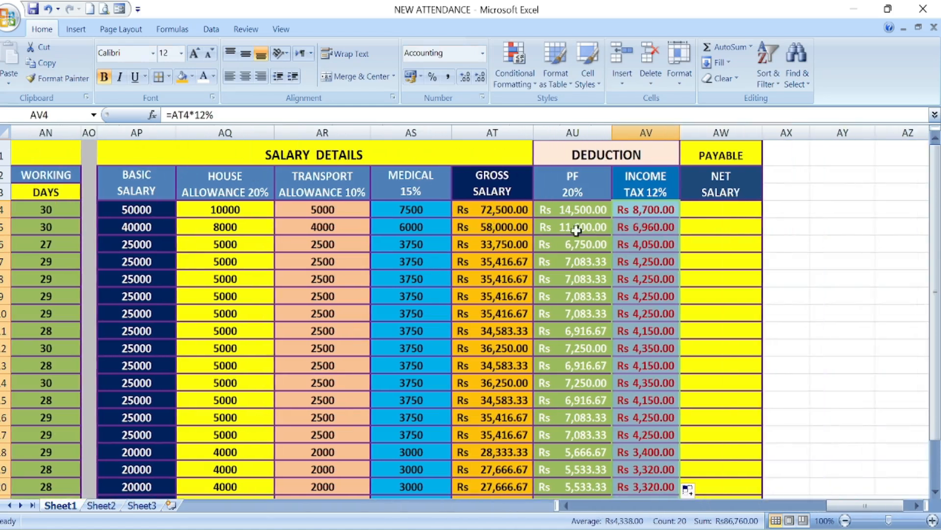
left_click(876, 303)
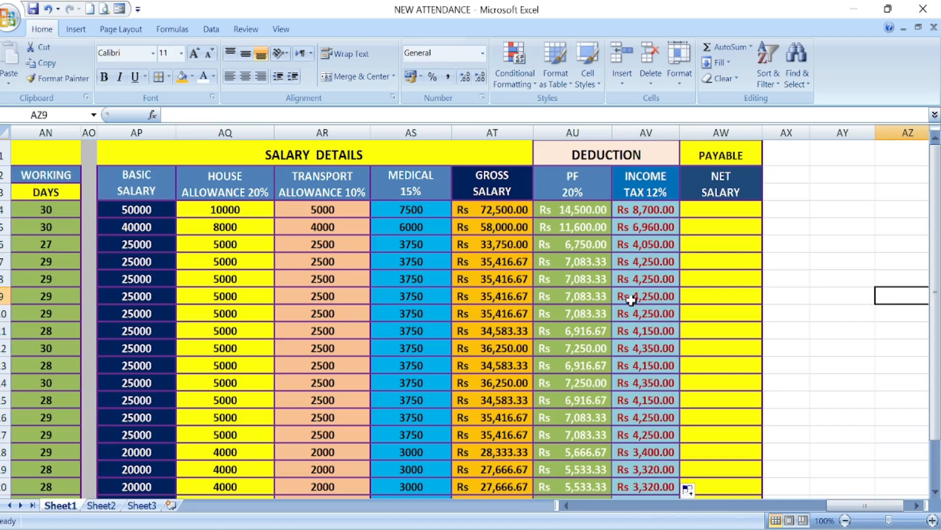
left_click(713, 211)
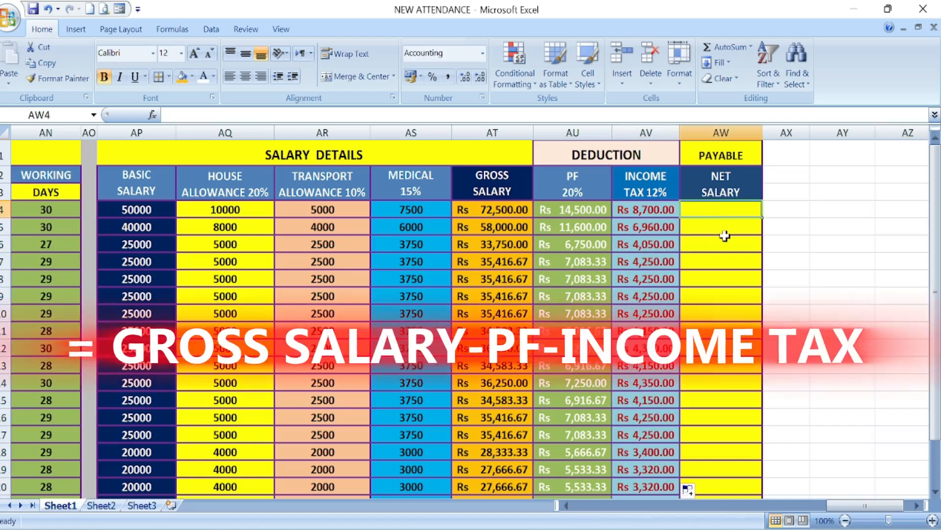
type("=")
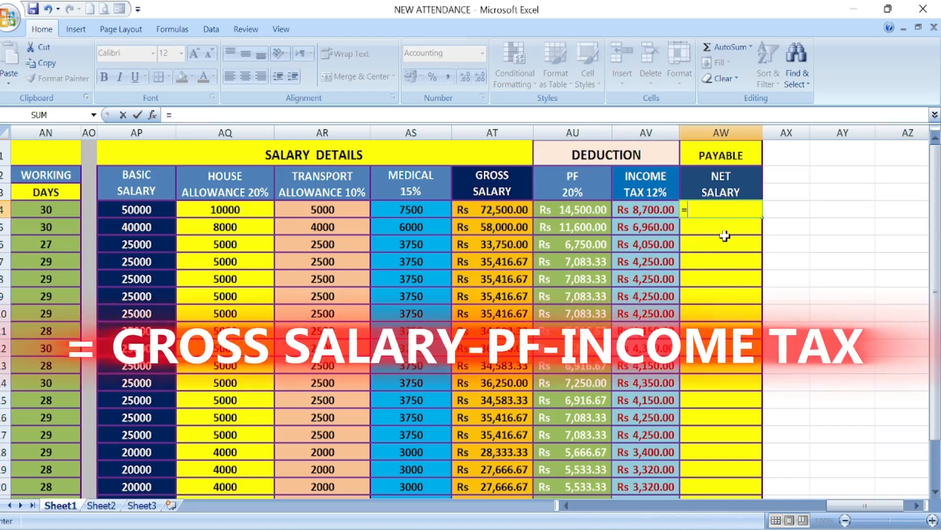
left_click(499, 210)
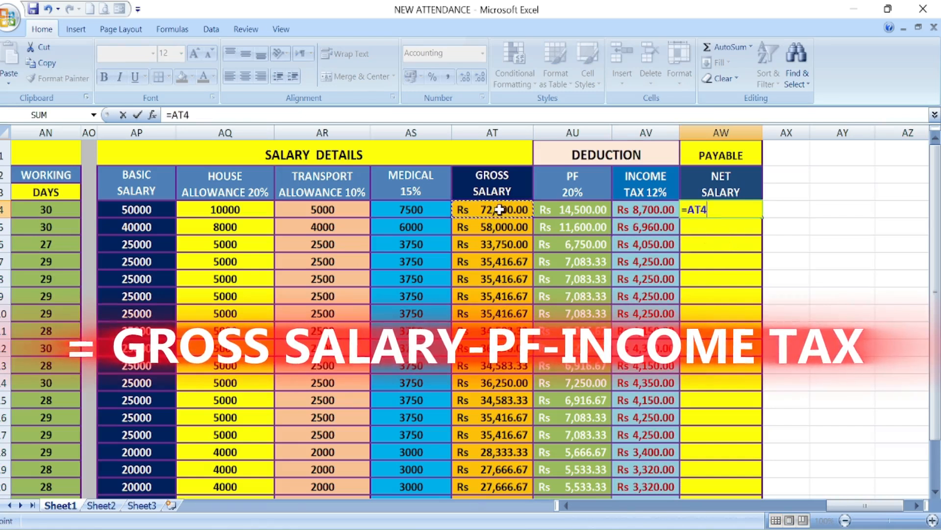
type("-")
left_click(577, 211)
type("-")
left_click(647, 210)
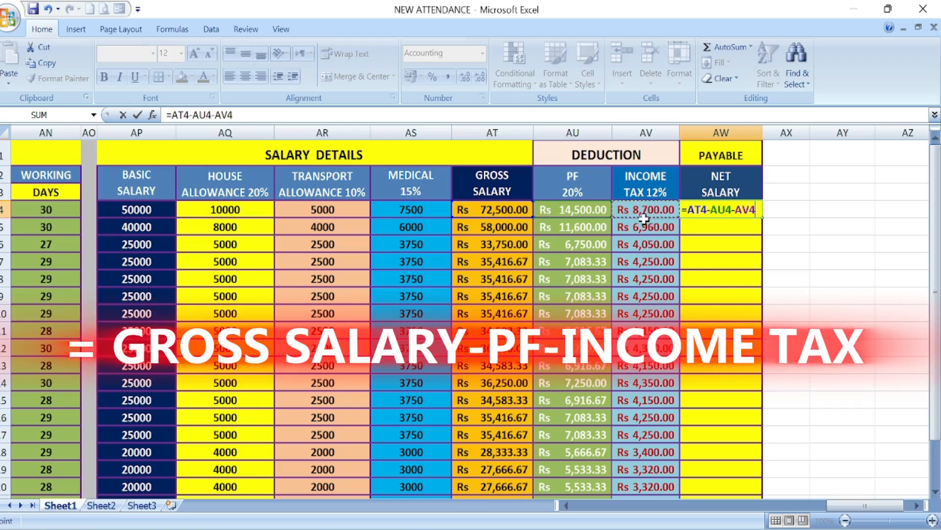
key("Return")
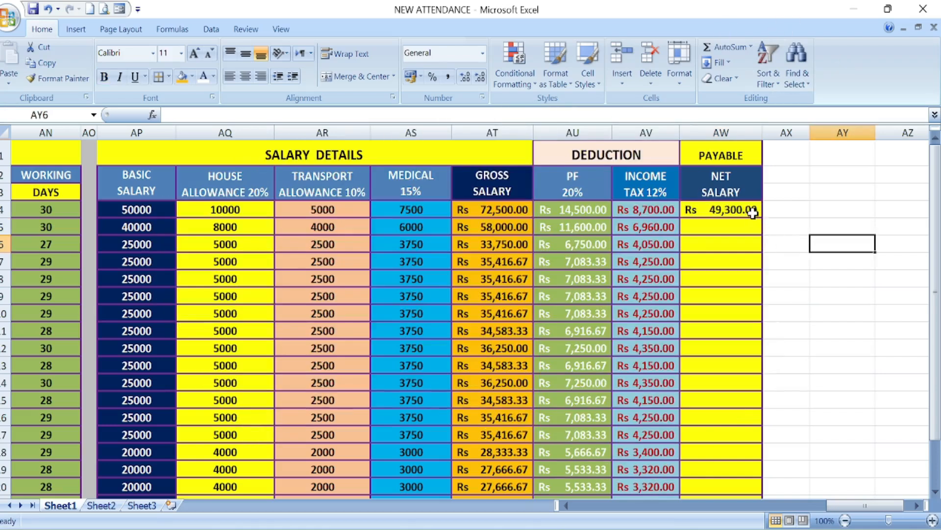
left_click(750, 212)
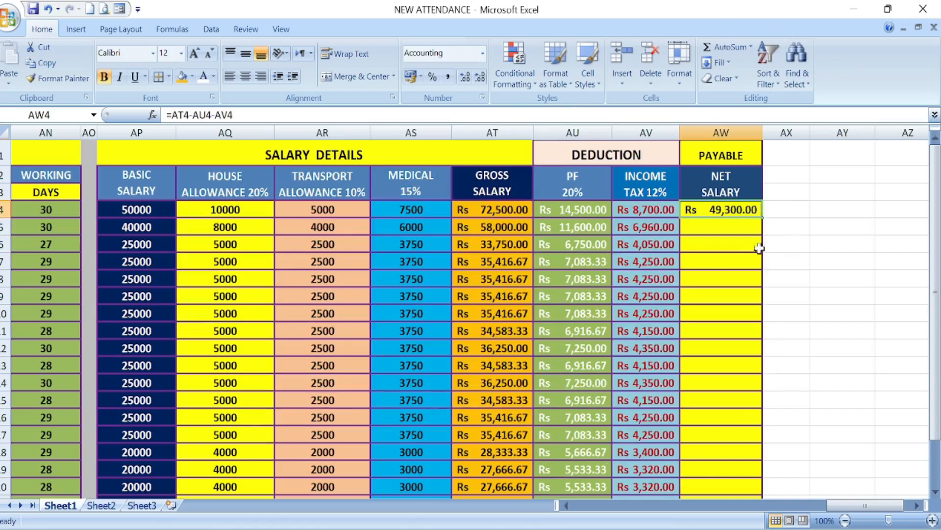
double_click(764, 220)
left_click(817, 349)
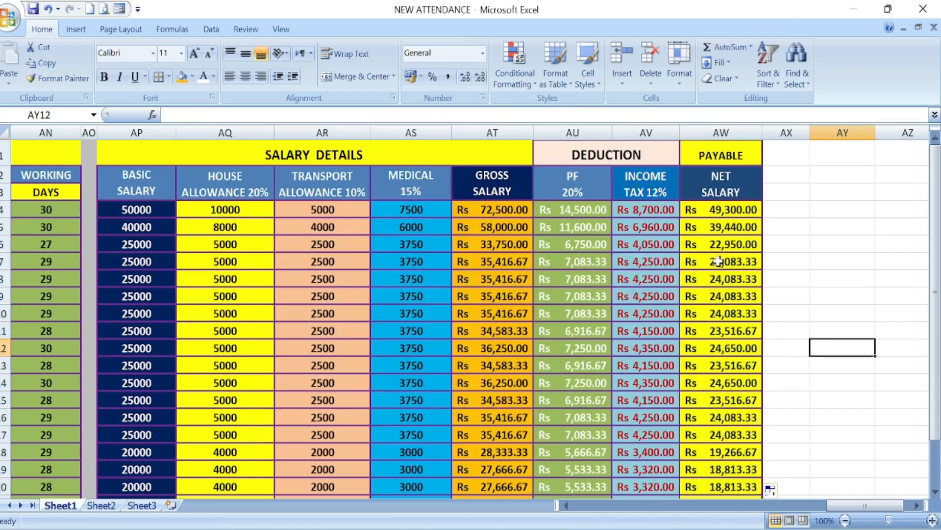
Step: Review the completed sheet down to row 23, from the staff details and daily attendance through the attendance totals to the net salary column
scroll(723, 389, "down", 3)
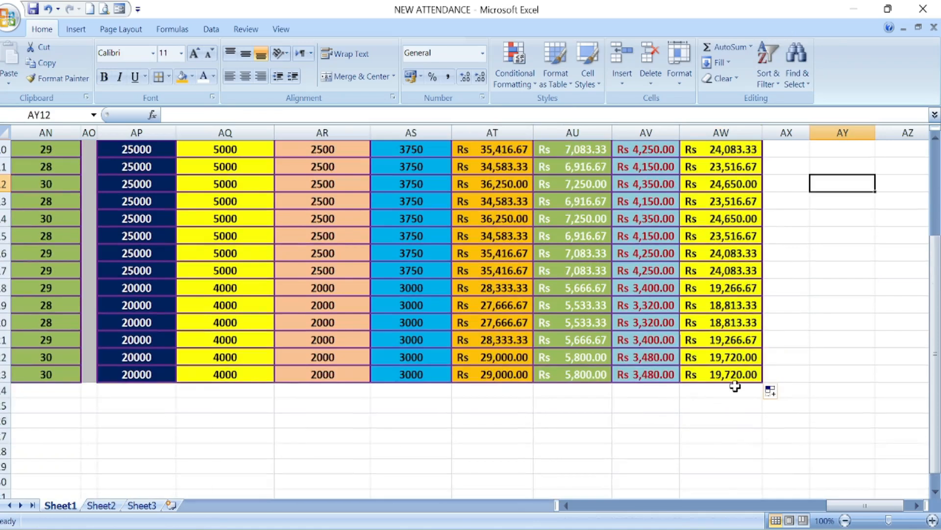
scroll(735, 386, "up", 3)
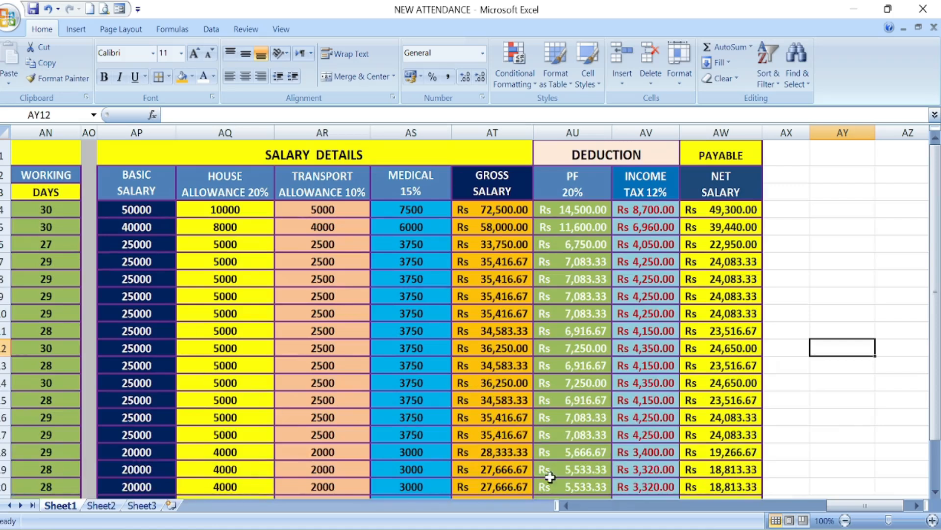
left_click_drag(855, 507, 604, 506)
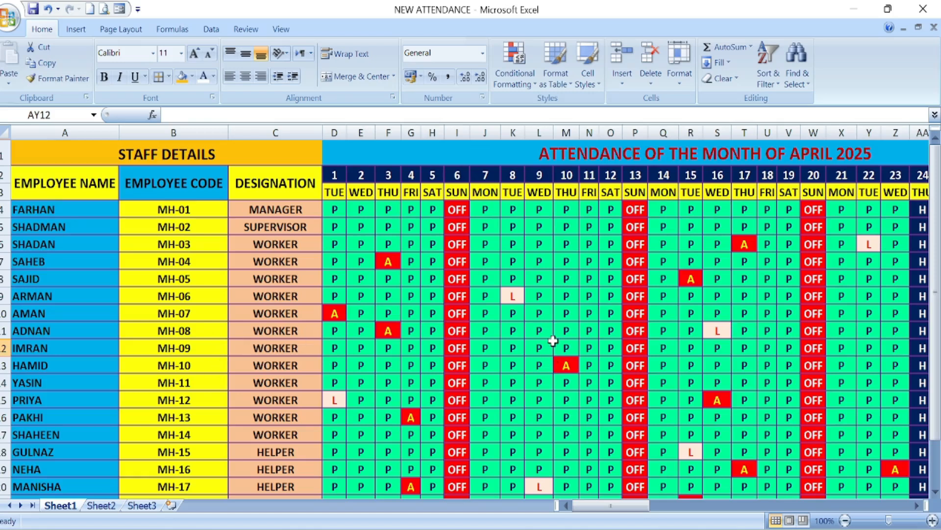
scroll(553, 340, "down", 1)
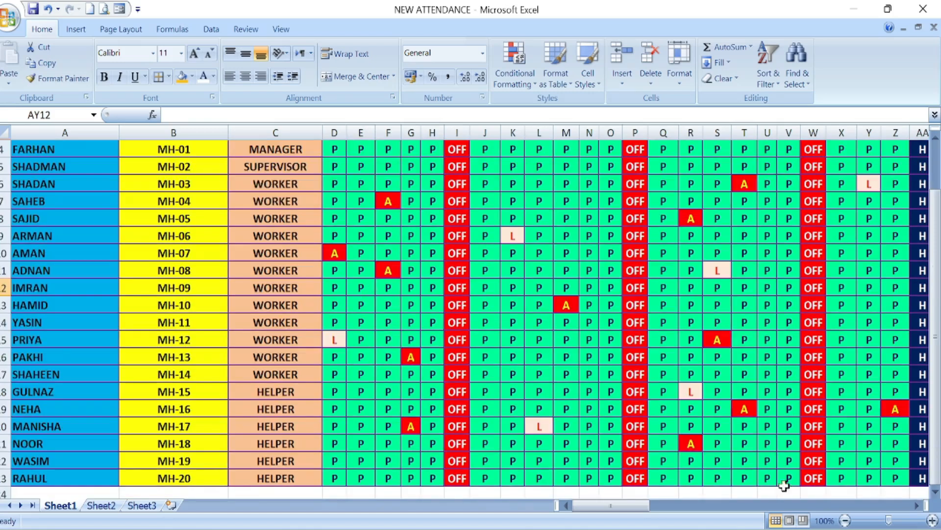
left_click(916, 505)
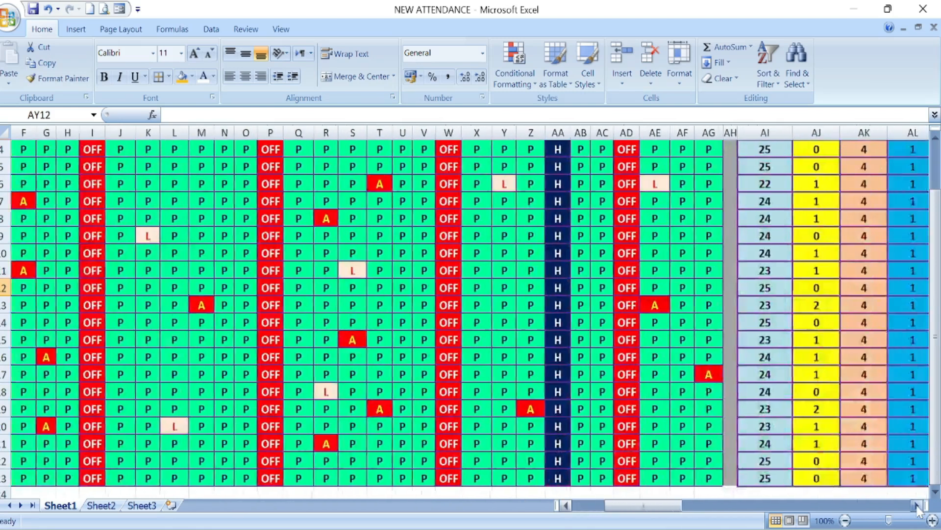
scroll(764, 421, "up", 1)
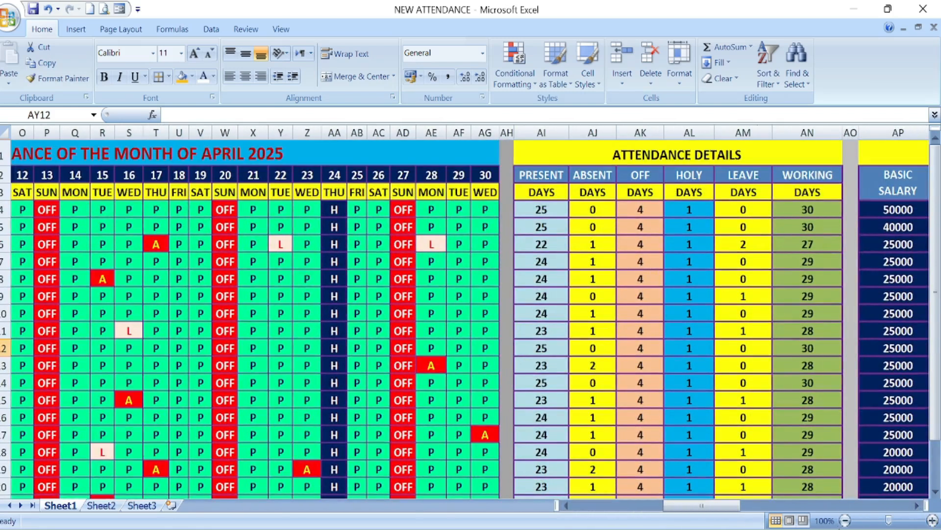
scroll(739, 271, "right", 8)
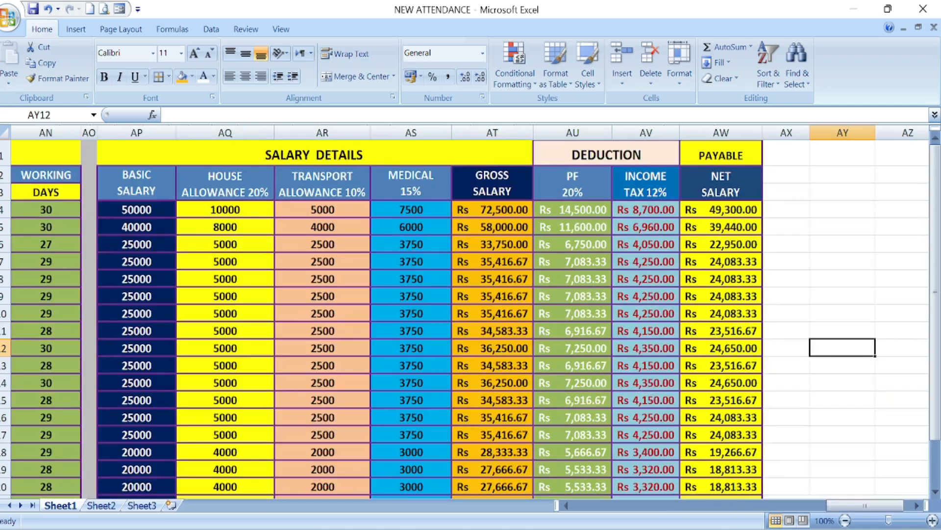